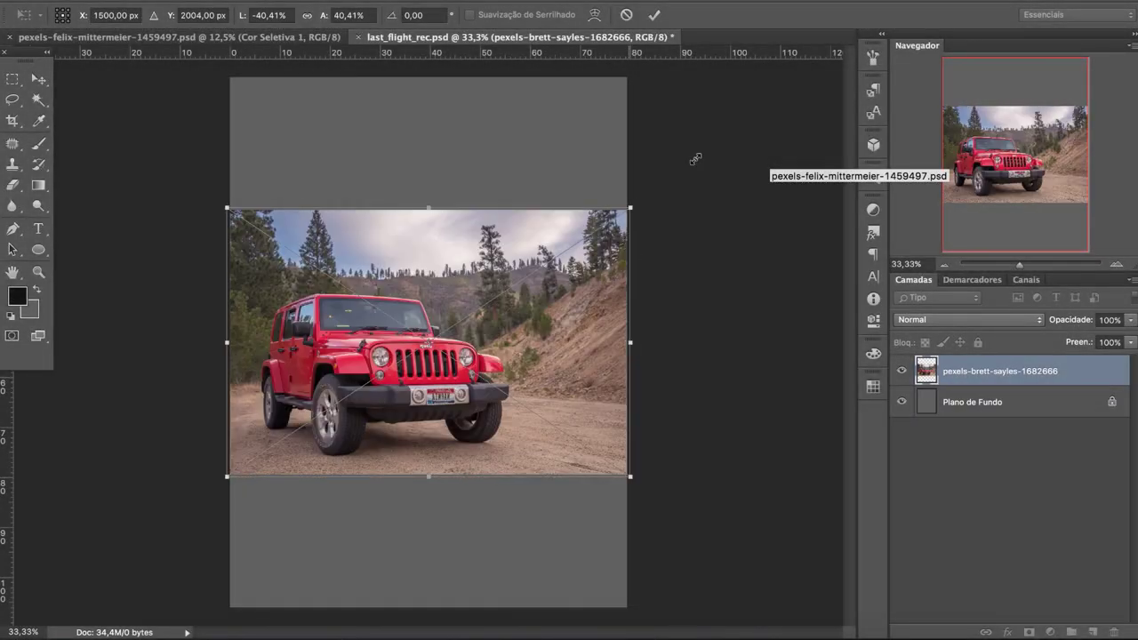
Step: Scale the placed jeep photo to fill the canvas width and commit it
drag(627, 210, 711, 152)
key(Return)
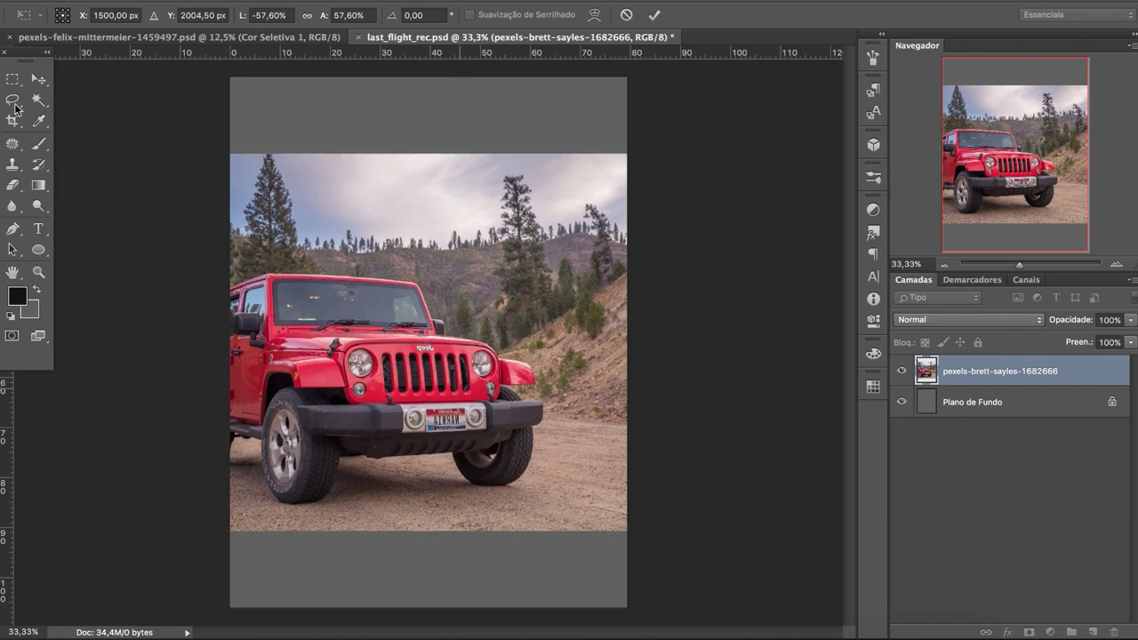
key(l)
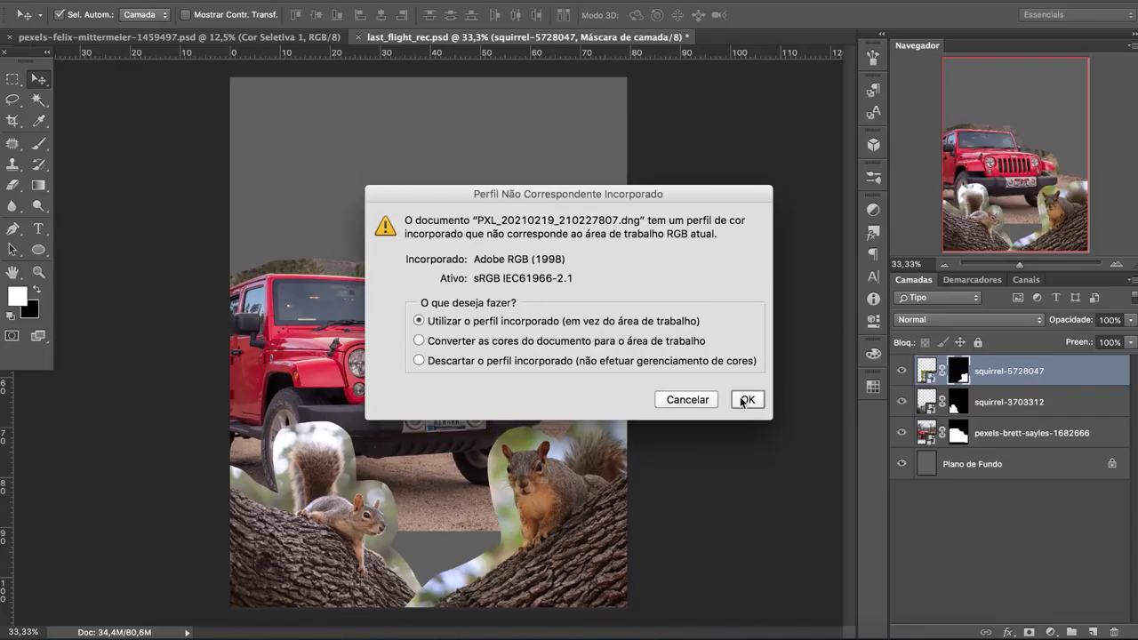
Step: Put the forest layer beneath the jeep and enlarge the tree photo above it to cover the canvas
click(741, 399)
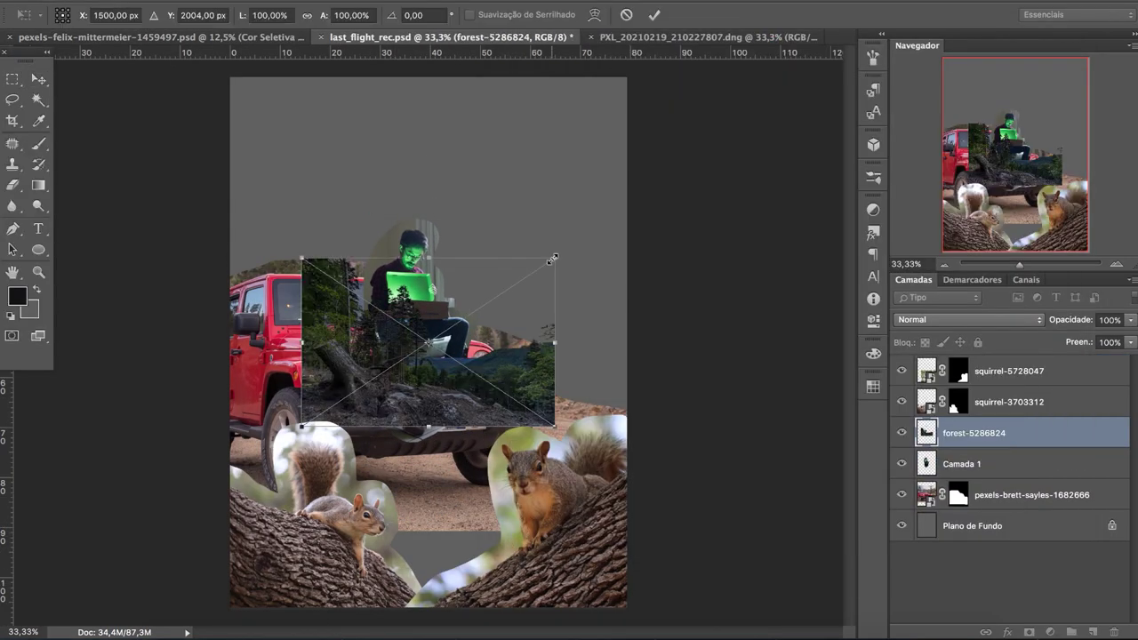
drag(993, 439, 994, 510)
key(ctrl+t)
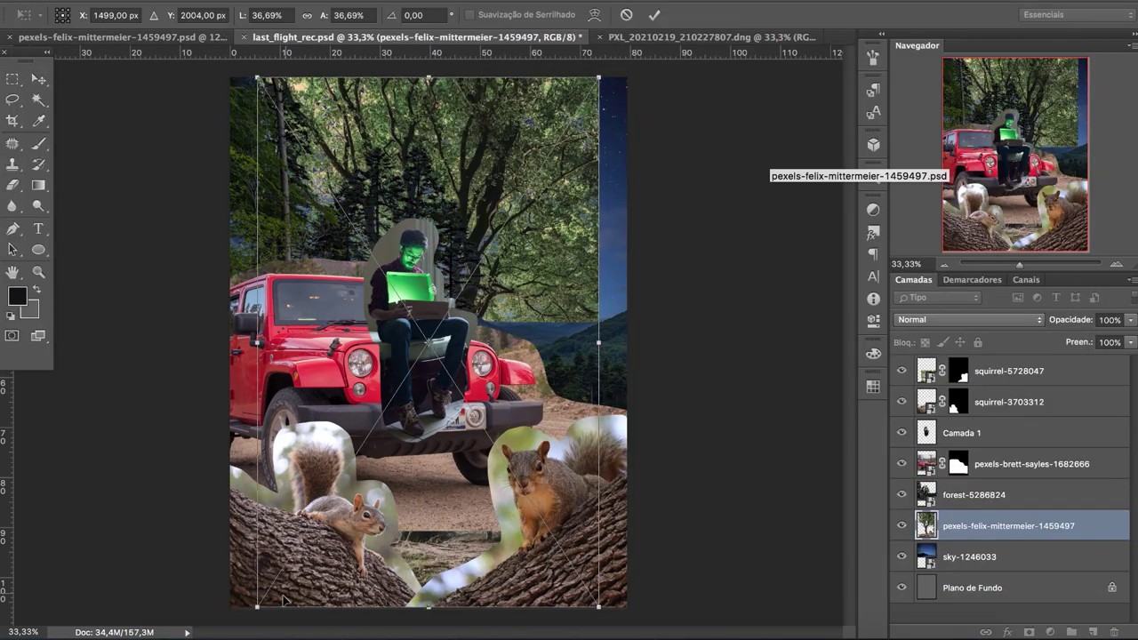
drag(1009, 525, 1008, 450)
drag(729, 77, 835, 62)
drag(620, 232, 621, 285)
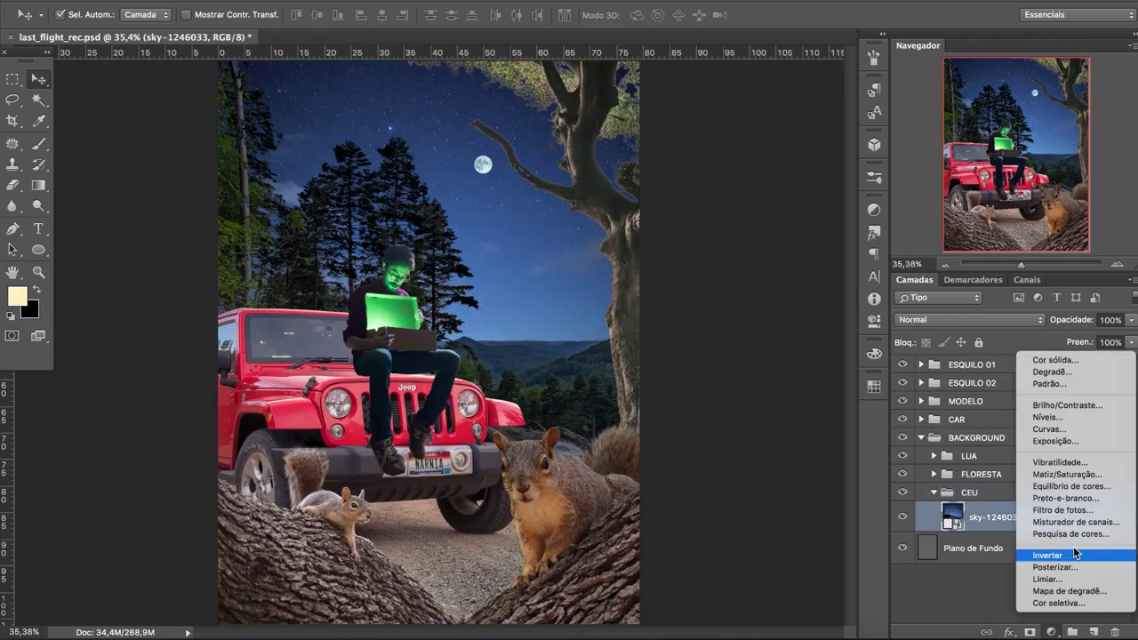
Step: Darken the sky with Brightness/Contrast at -45 plus a Curves adjustment, then select the FLORESTA group
click(1067, 404)
drag(743, 284, 717, 286)
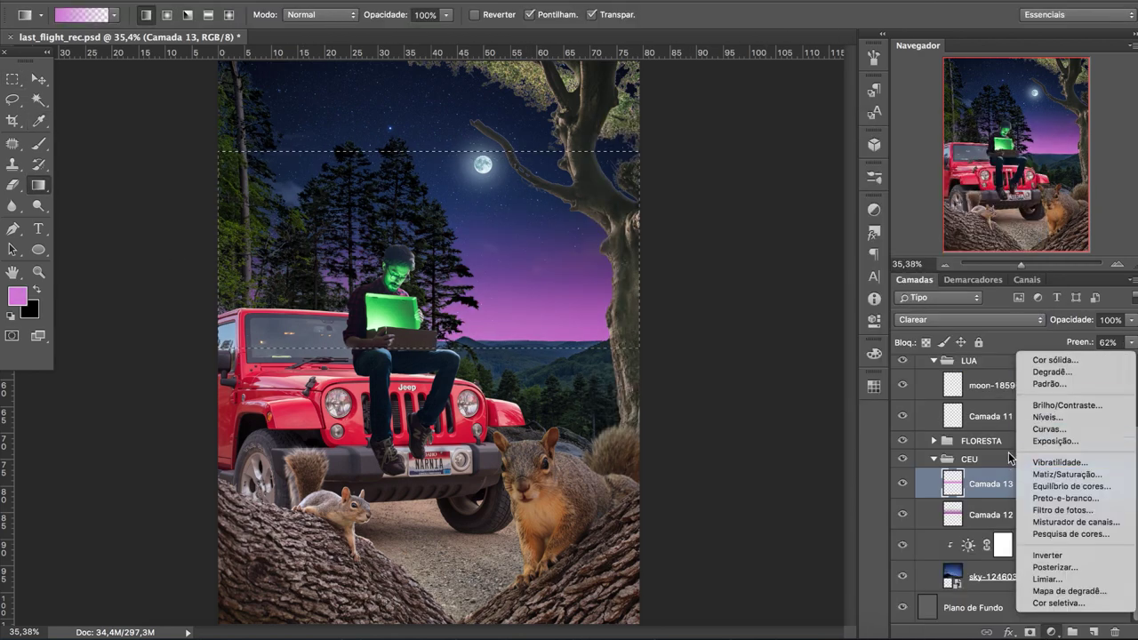
click(1053, 430)
click(978, 440)
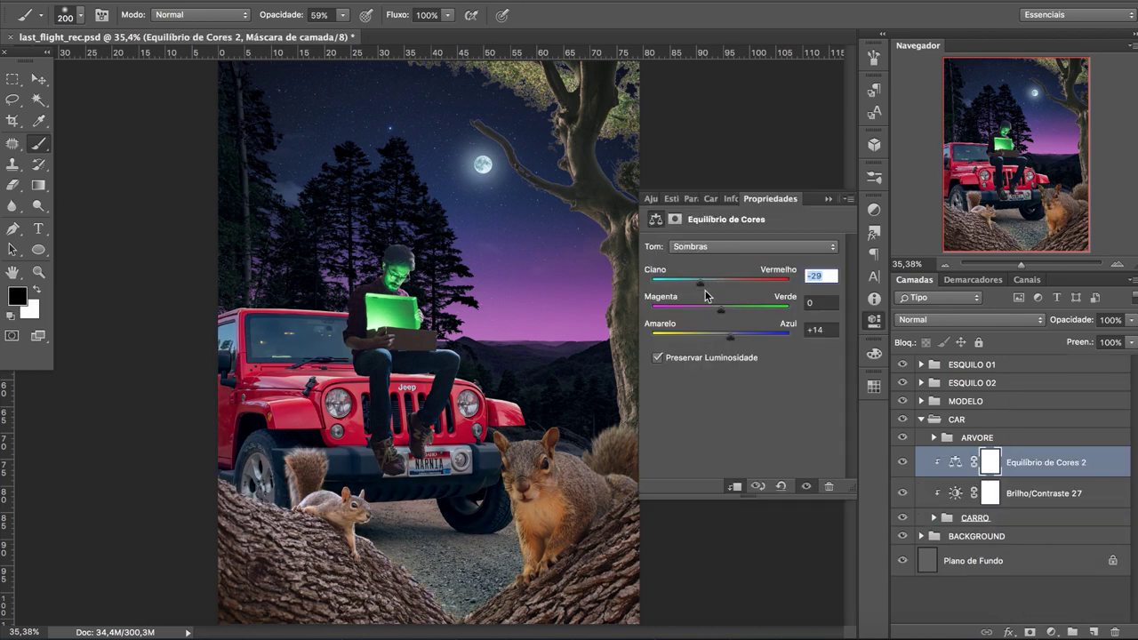
Step: Balance the jeep's highlights and colorize it with a bluish-grey Hue/Saturation tint
click(737, 246)
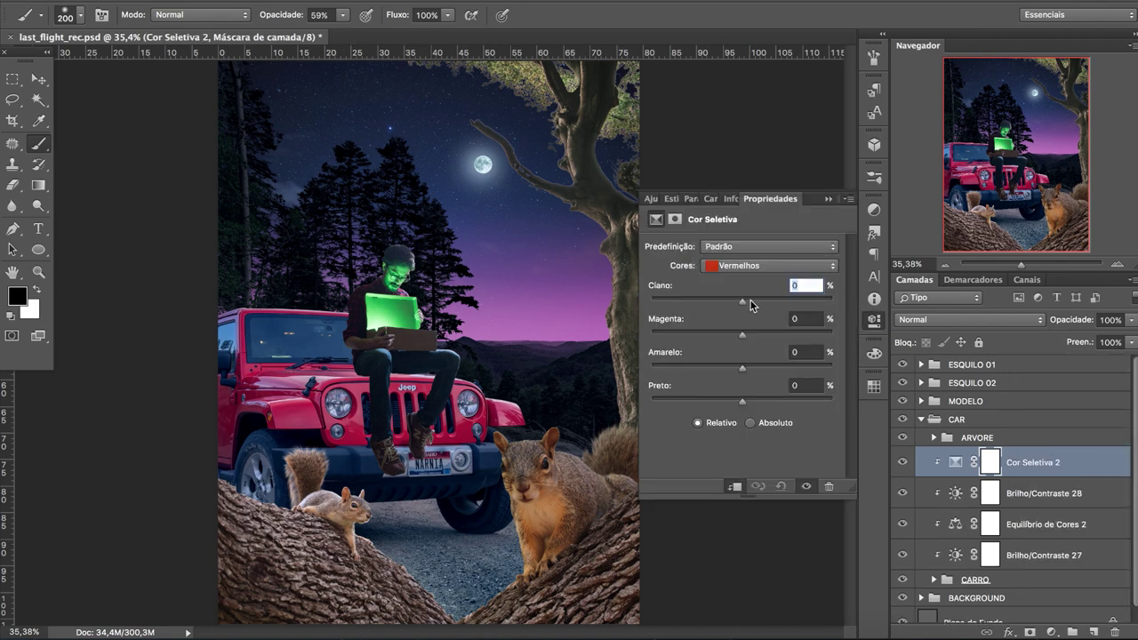
drag(774, 305, 752, 362)
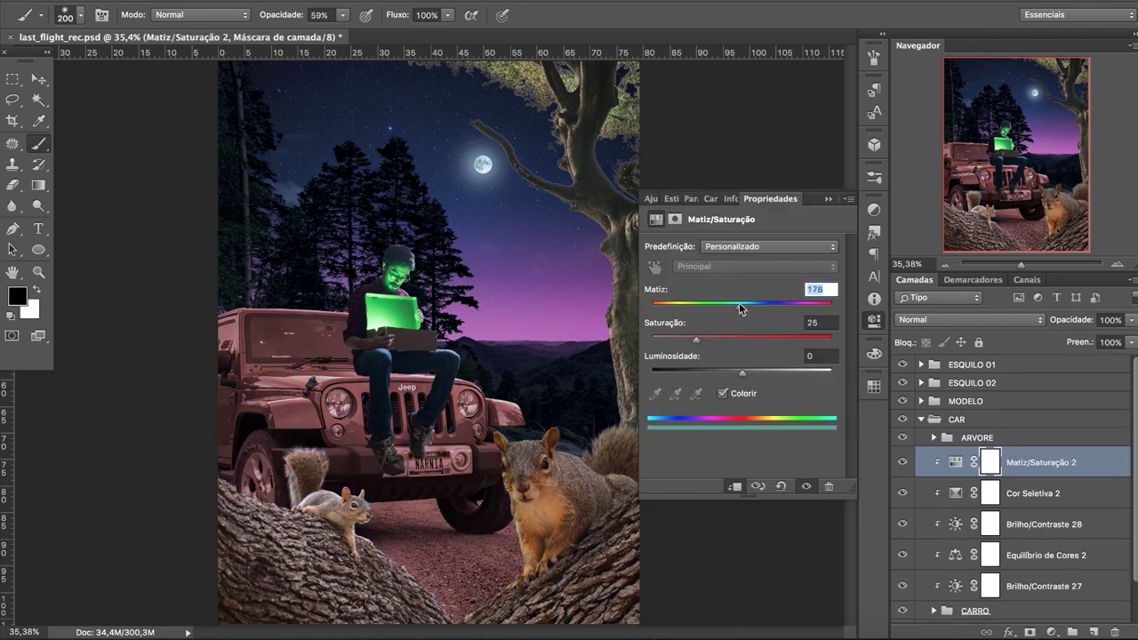
click(722, 393)
drag(653, 304, 763, 305)
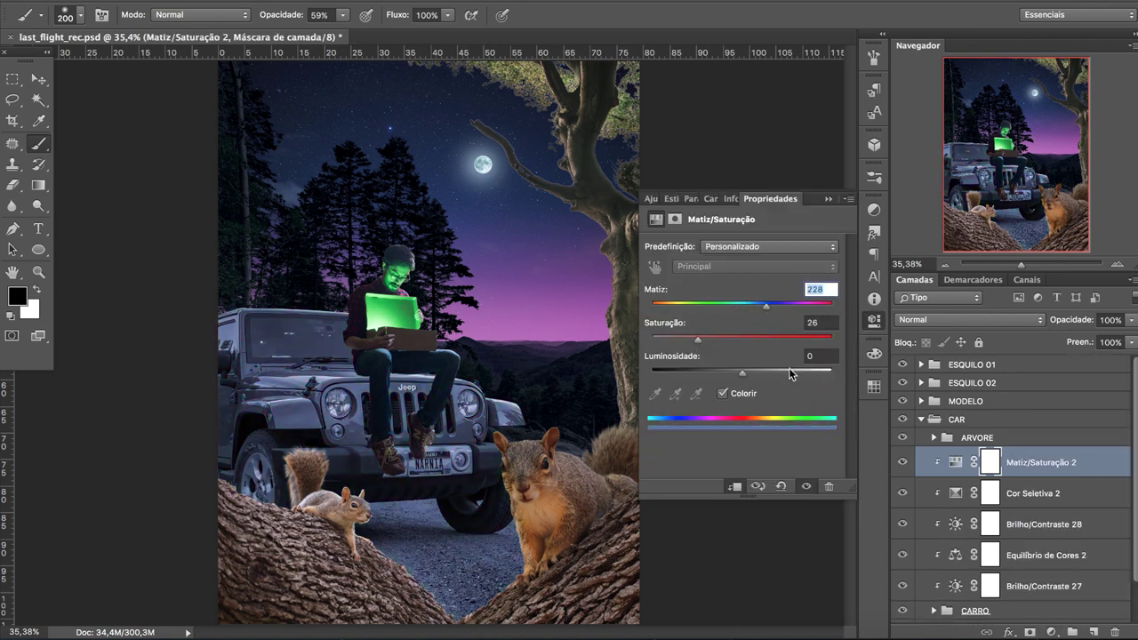
Step: Add Brightness/Contrast to the jeep with brightness -106 and contrast 18
click(1052, 632)
click(1080, 403)
drag(743, 288, 686, 290)
drag(743, 319, 783, 321)
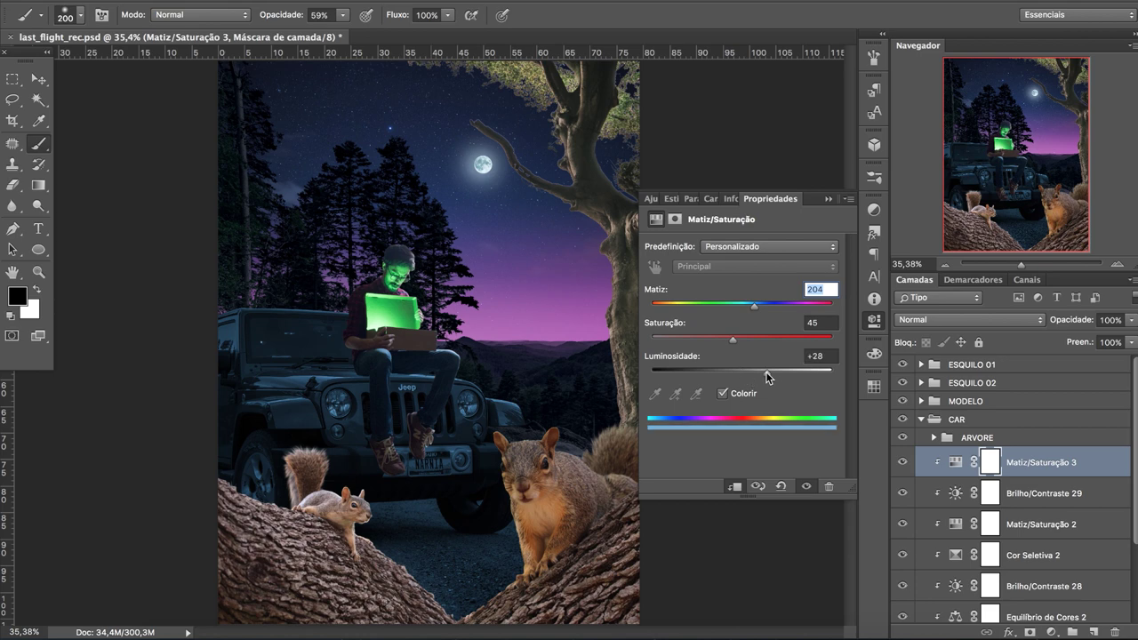
Step: Invert the hue adjustment's mask and paint parts of it back with a smaller brush
key(ctrl+i)
key(x)
key(bracketleft)
key(bracketleft)
key(bracketleft)
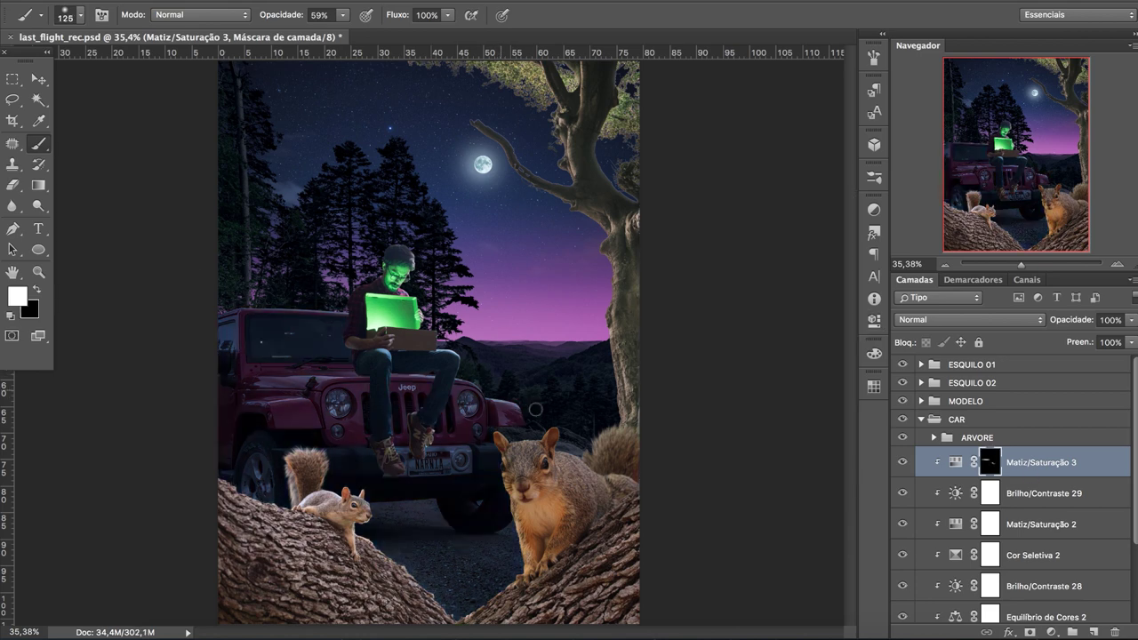
key(x)
key(bracketleft)
key(bracketleft)
key(ctrl+plus)
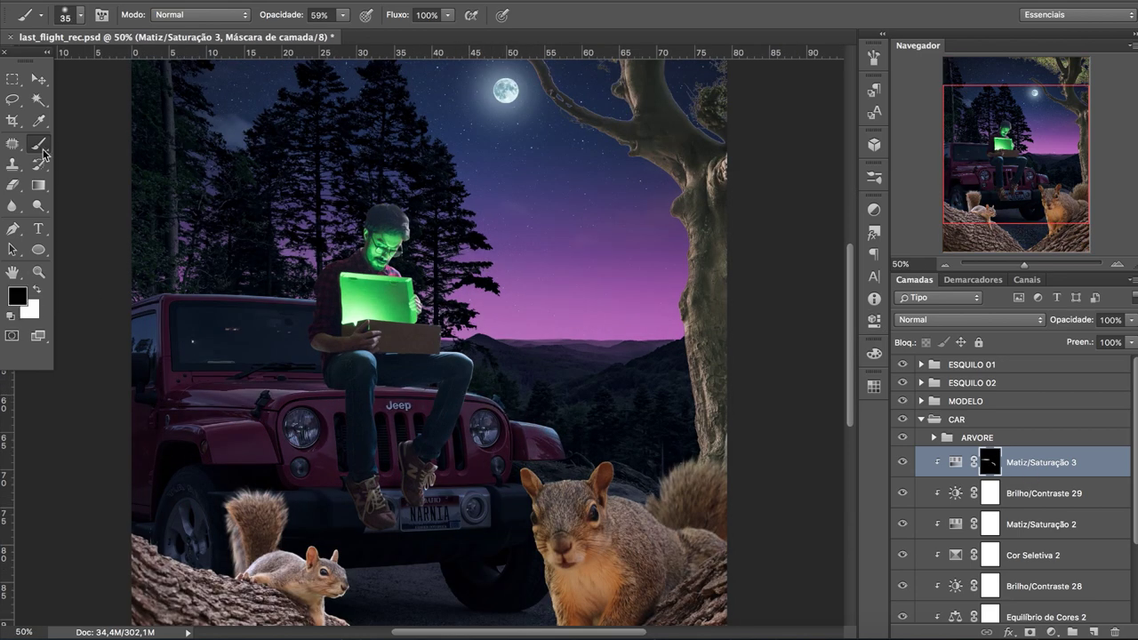
key(x)
key(ctrl+0)
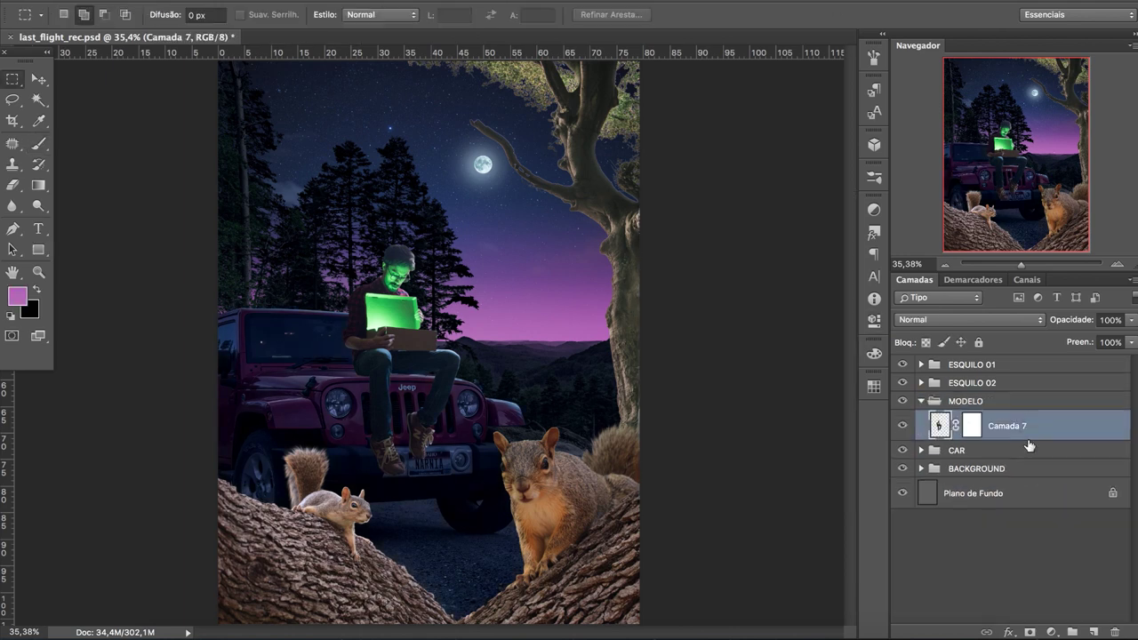
Step: Group the man's layer and add Brightness/Contrast and Selective Color adjustments to it
key(ctrl+g)
click(1052, 631)
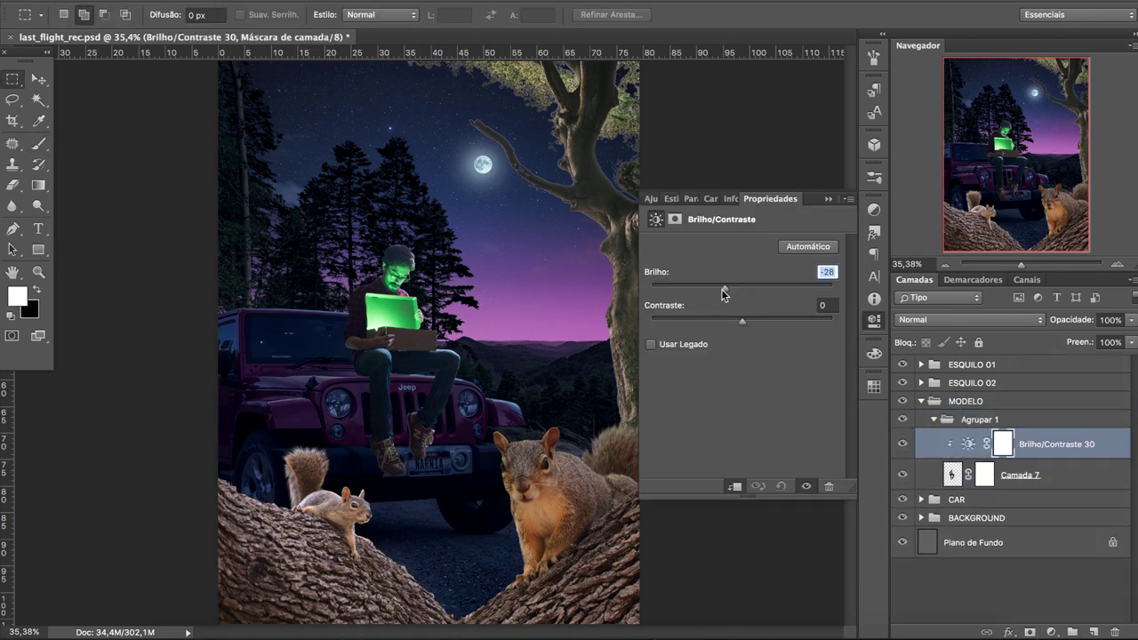
click(1051, 631)
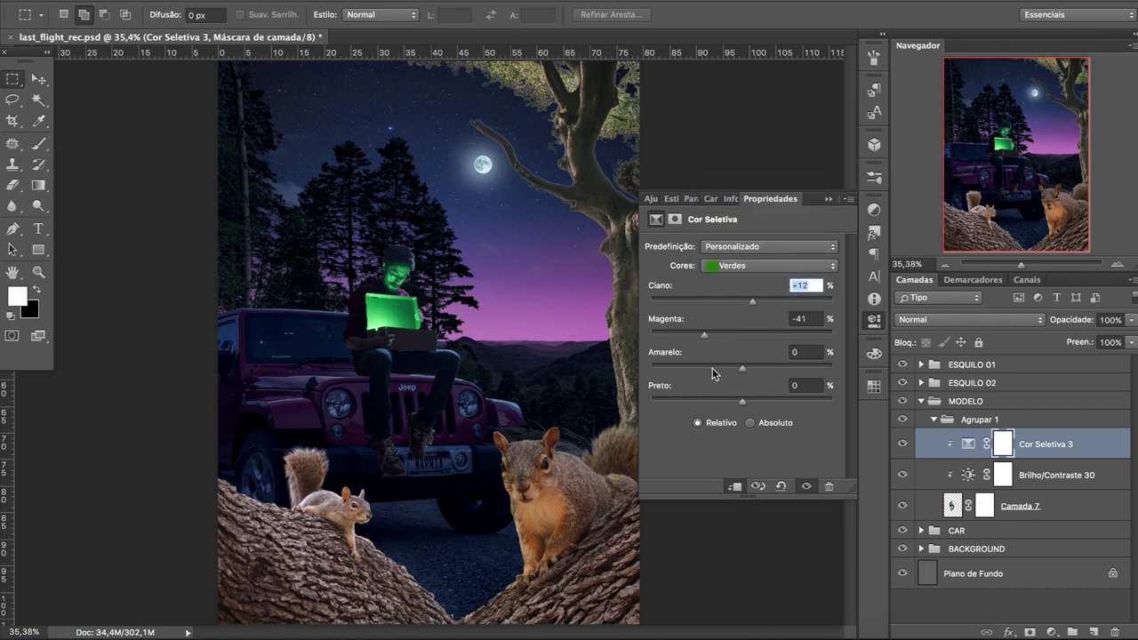
click(1052, 631)
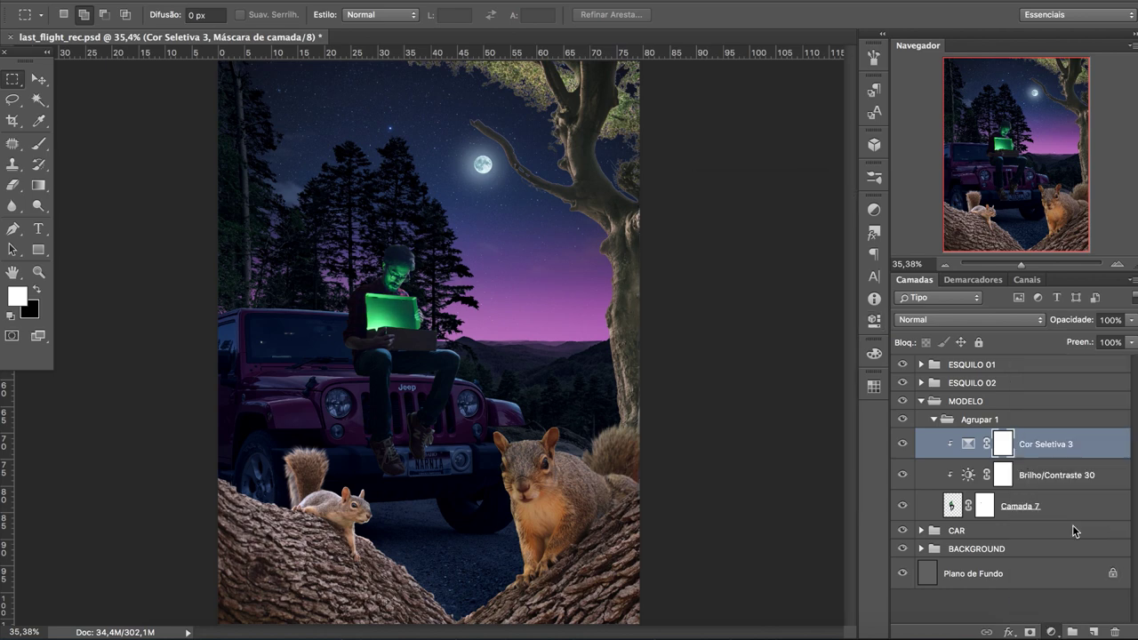
click(1058, 601)
Step: Set Selective Color Greens cyan to -88 and invert that adjustment's mask
click(770, 265)
click(738, 278)
drag(742, 302, 661, 302)
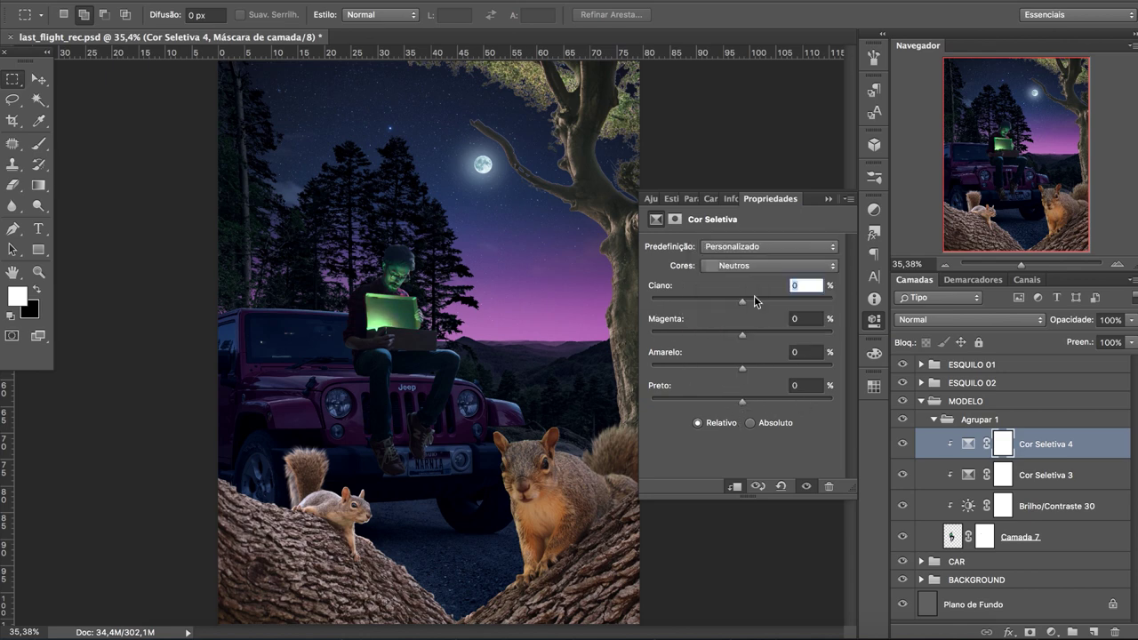
click(1002, 443)
key(ctrl+i)
key(b)
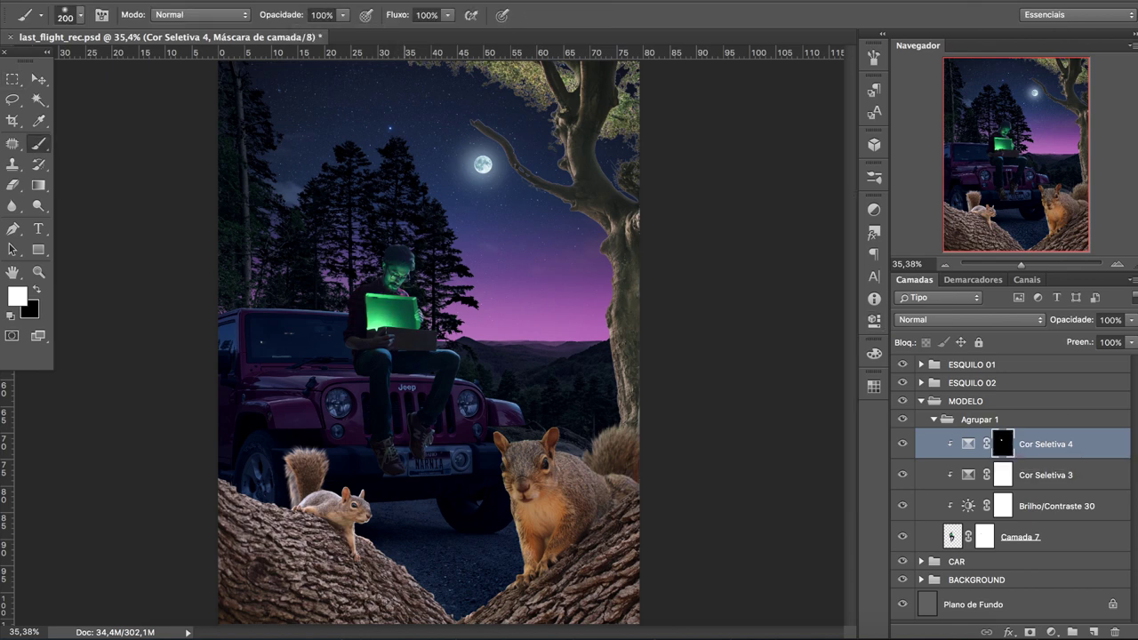
Step: Add another Brightness/Contrast and a Selective Color reducing black to -14 on the man
click(1051, 631)
click(1058, 397)
click(1052, 632)
click(1058, 602)
drag(743, 401, 728, 398)
Step: Add a Color Balance adjustment to the man and choose a different tone range
key(ctrl+b)
click(752, 246)
click(747, 258)
click(1052, 631)
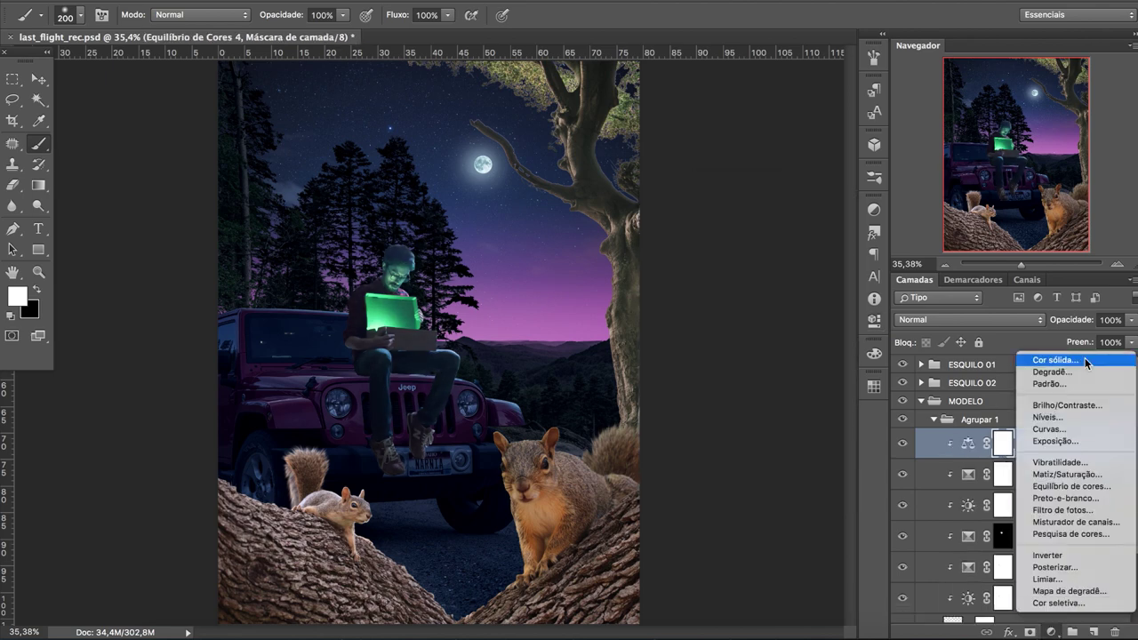
Step: Add a salmon Color Fill layer with its mask inverted to hide it
click(1051, 360)
click(716, 160)
click(939, 150)
key(ctrl+i)
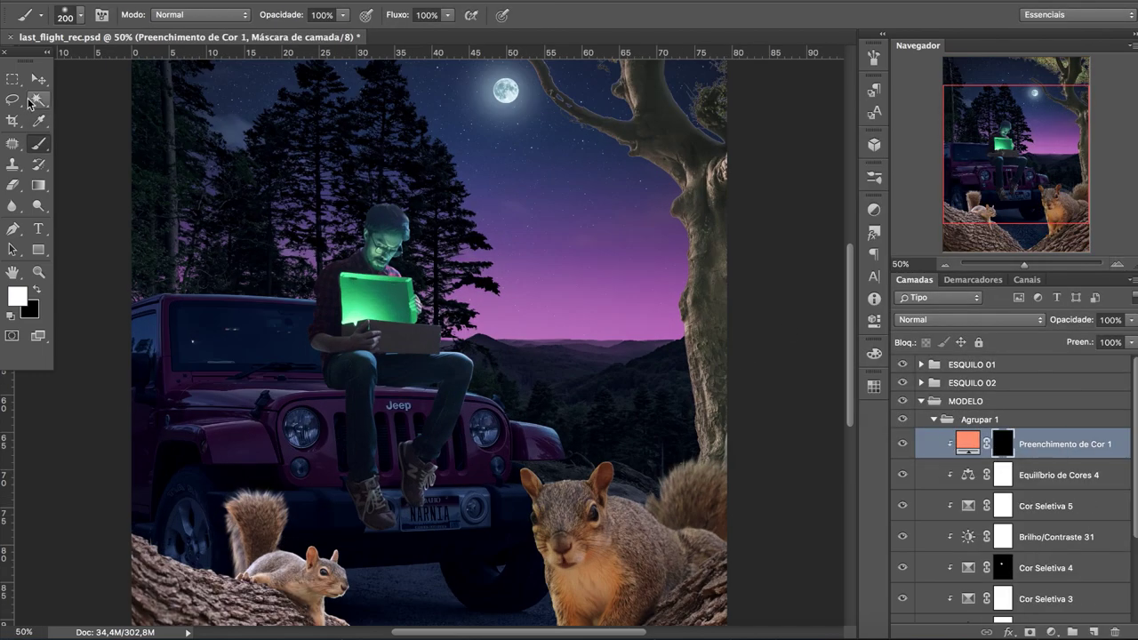
key(shift+l)
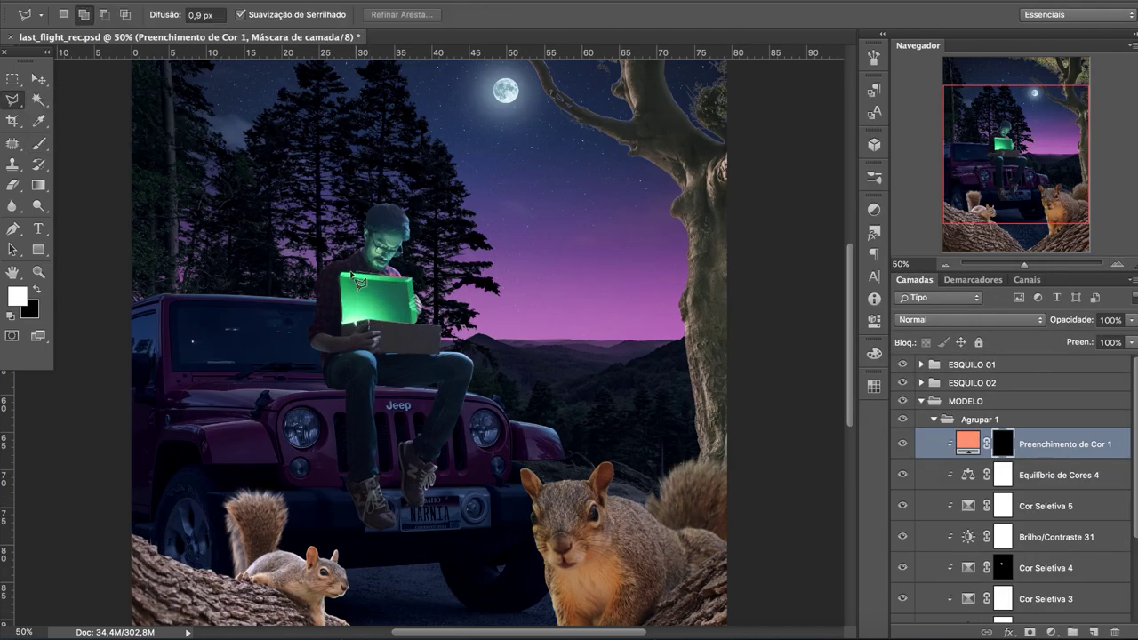
Step: Place the stars-1772986 image over the laptop, reshaped, in Clarear (Lighten) blend mode
click(969, 319)
double_click(813, 297)
drag(542, 418, 462, 294)
click(969, 319)
click(969, 416)
click(970, 319)
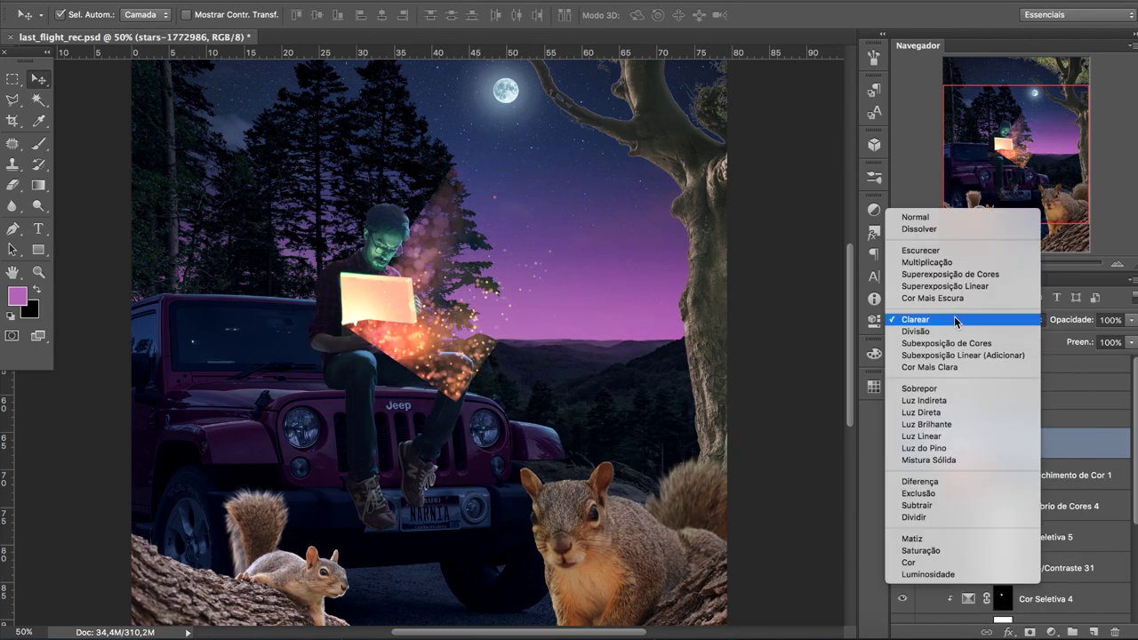
drag(454, 306, 480, 203)
key(Return)
Step: Mask the stars layer, painting black to hide the stars above the man
click(1050, 632)
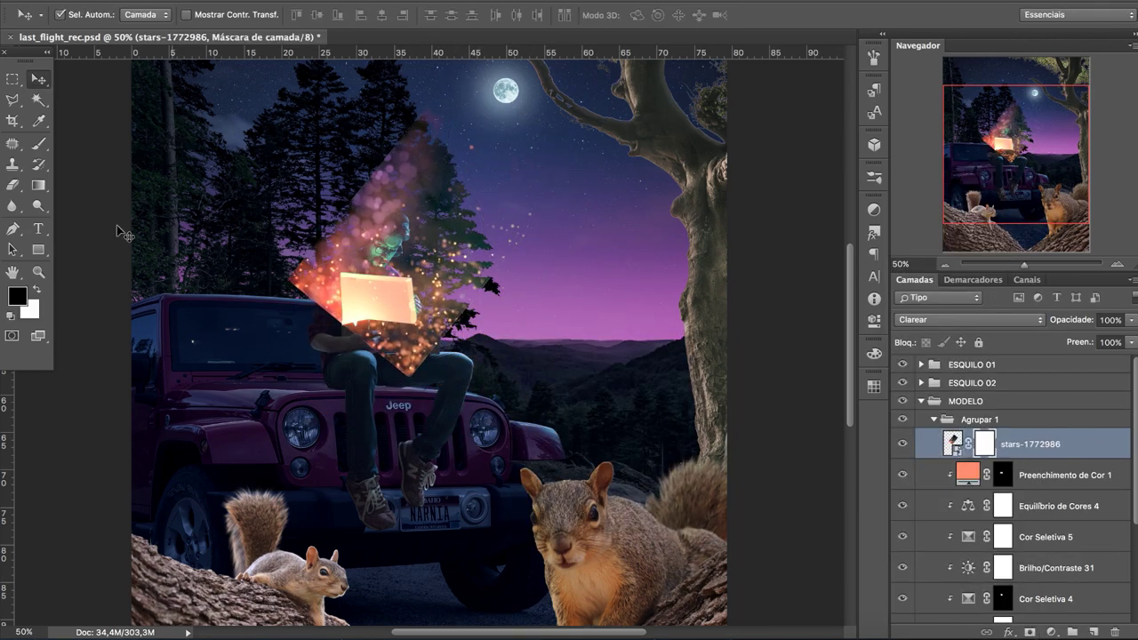
key(b)
key(d)
drag(418, 152, 329, 293)
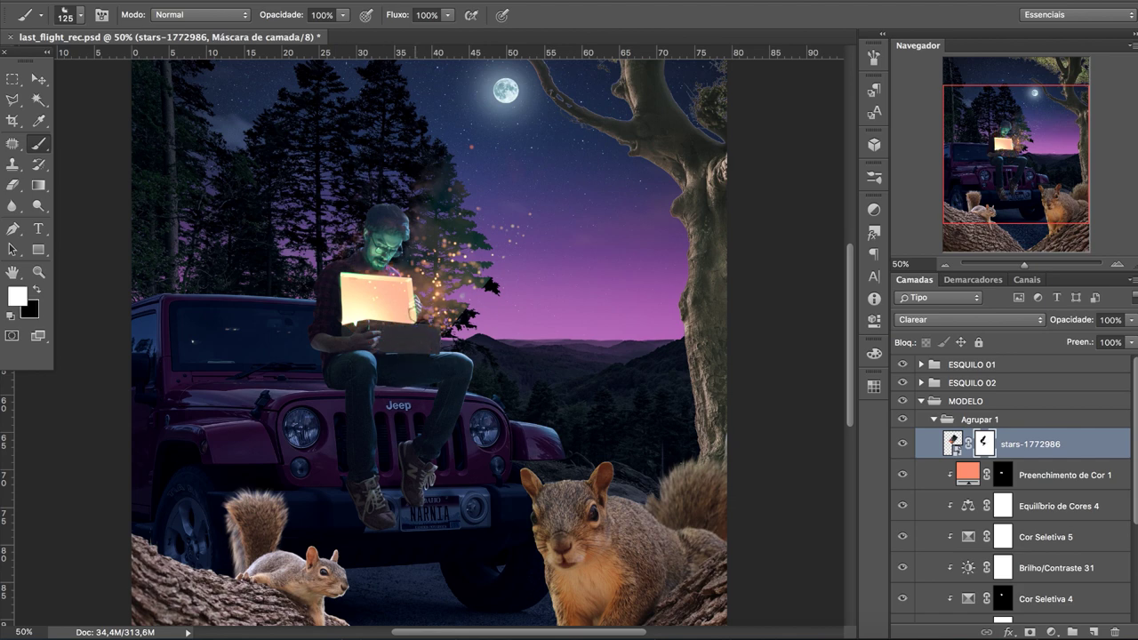
key(l)
key(ctrl+d)
key(b)
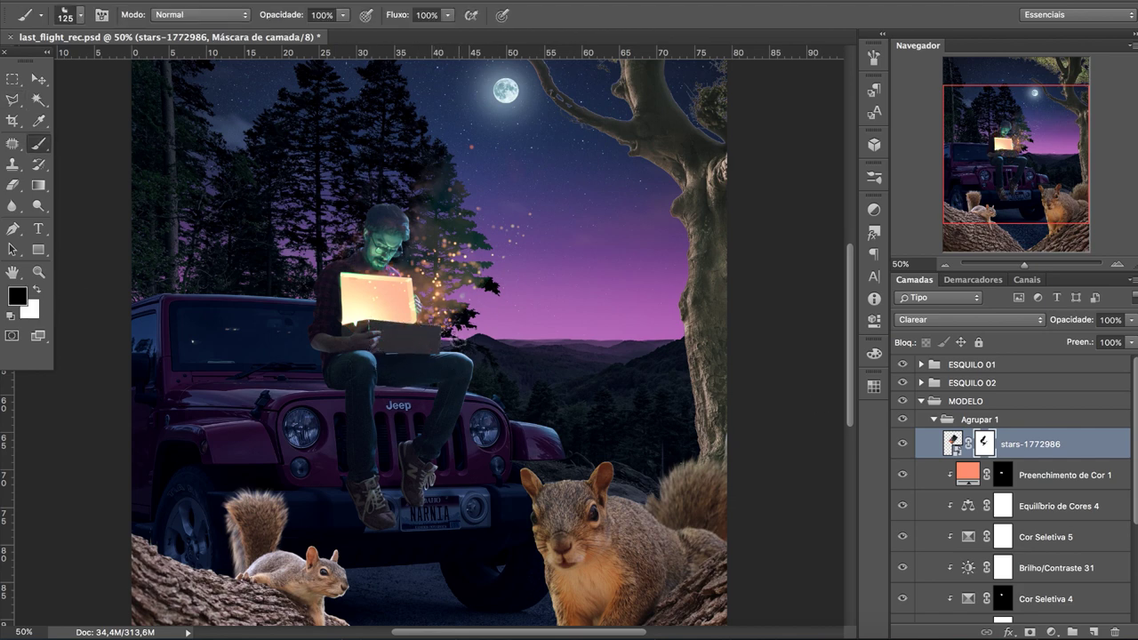
Step: Paint a soft pink glow around the laptop on a new layer with a large brush
key(ctrl+shift+alt+n)
alt+click(578, 260)
click(17, 296)
click(970, 80)
key(bracketright)
key(bracketright)
key(bracketright)
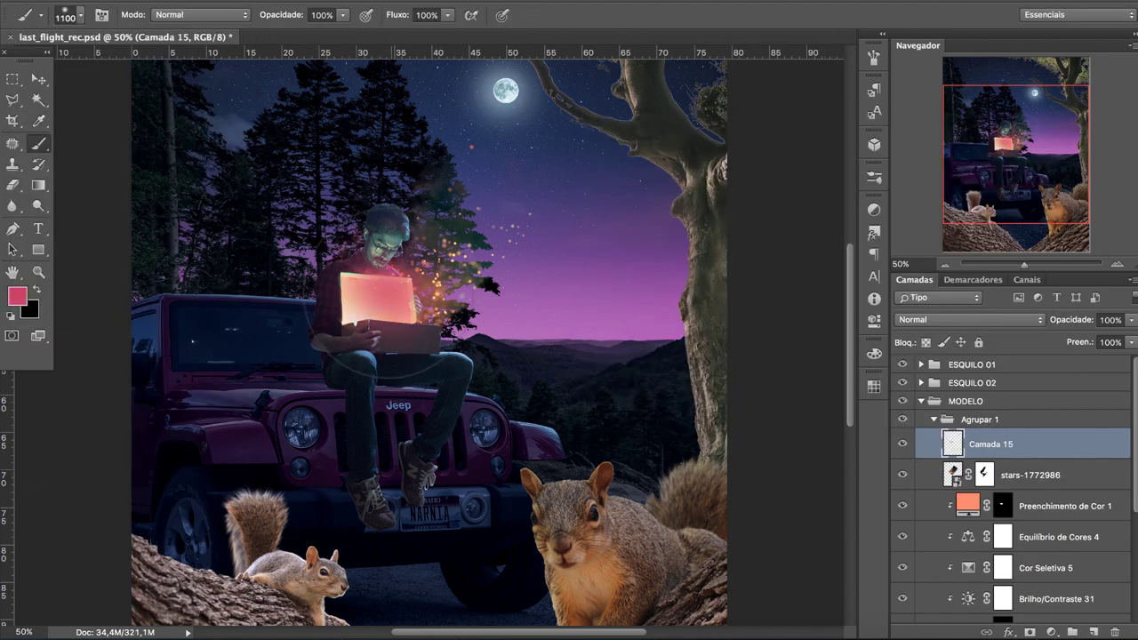
click(377, 275)
Step: Reset the painting colours and add another new empty layer with a smaller soft brush
key(v)
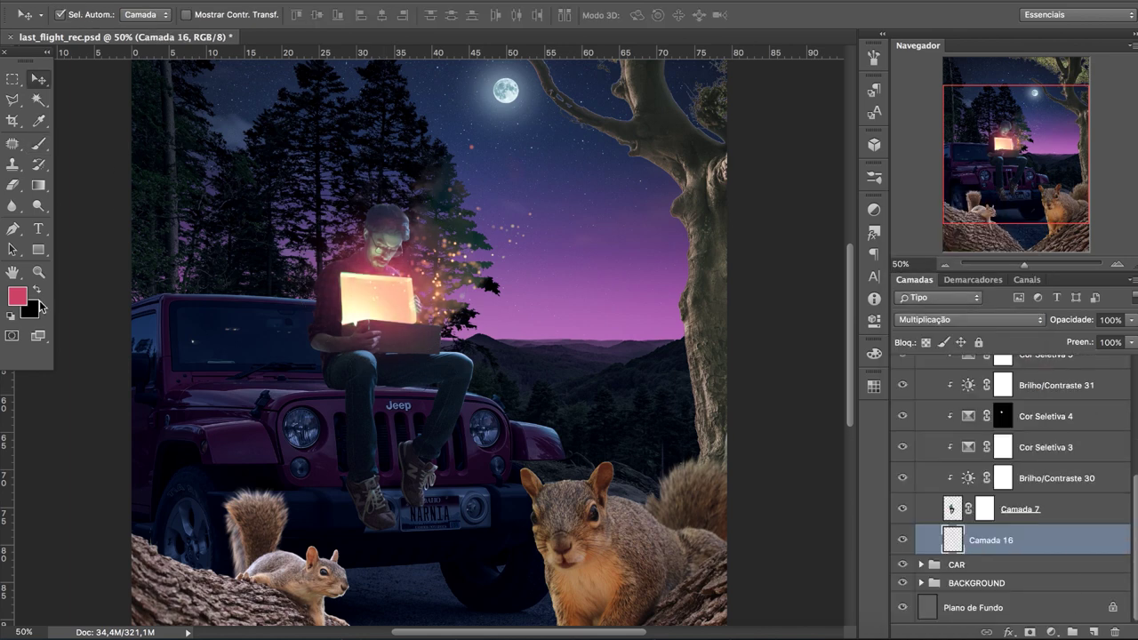
key(d)
key(x)
key(b)
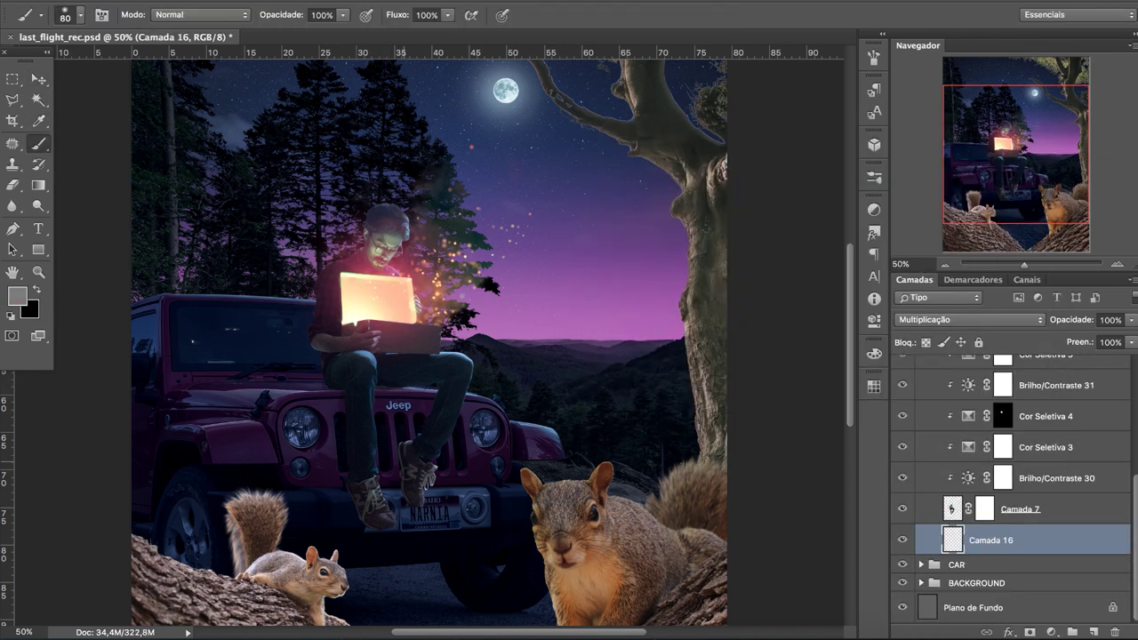
click(1089, 631)
click(80, 14)
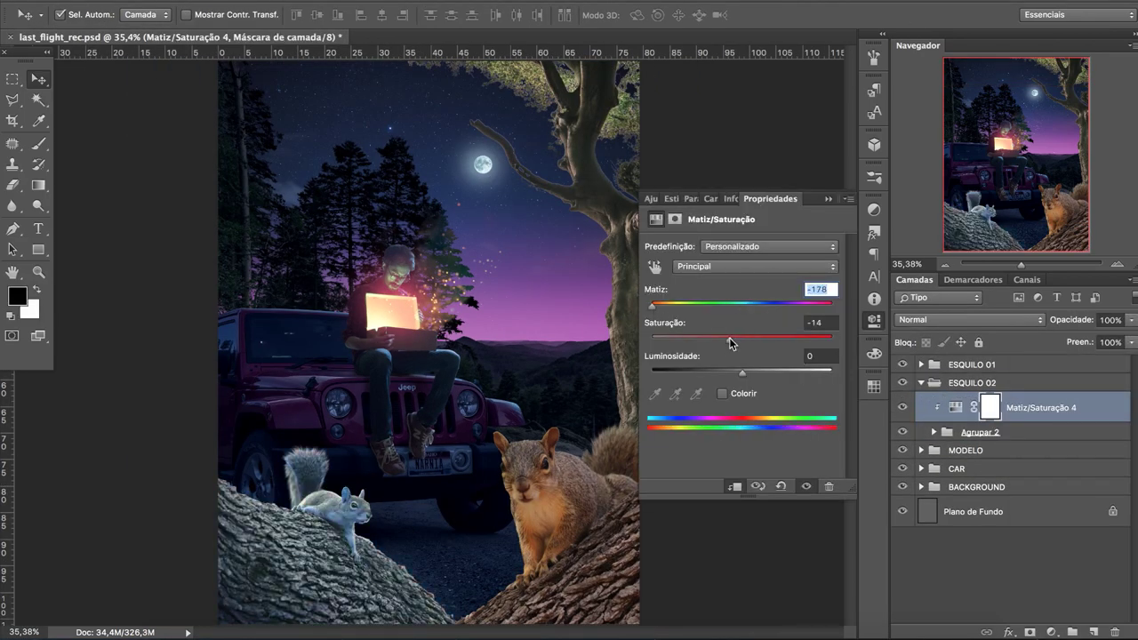
Step: Lower the left squirrel's saturation and add Brightness/Contrast and colorized Hue/Saturation adjustments
drag(742, 372, 678, 373)
click(1051, 631)
click(1067, 405)
click(1050, 631)
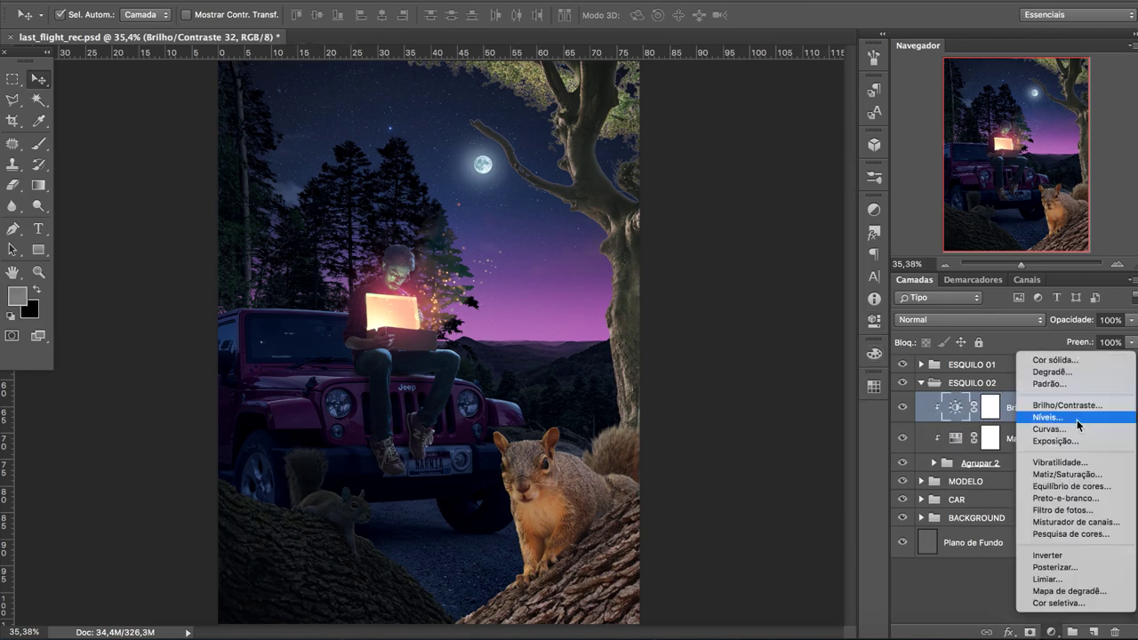
click(1064, 474)
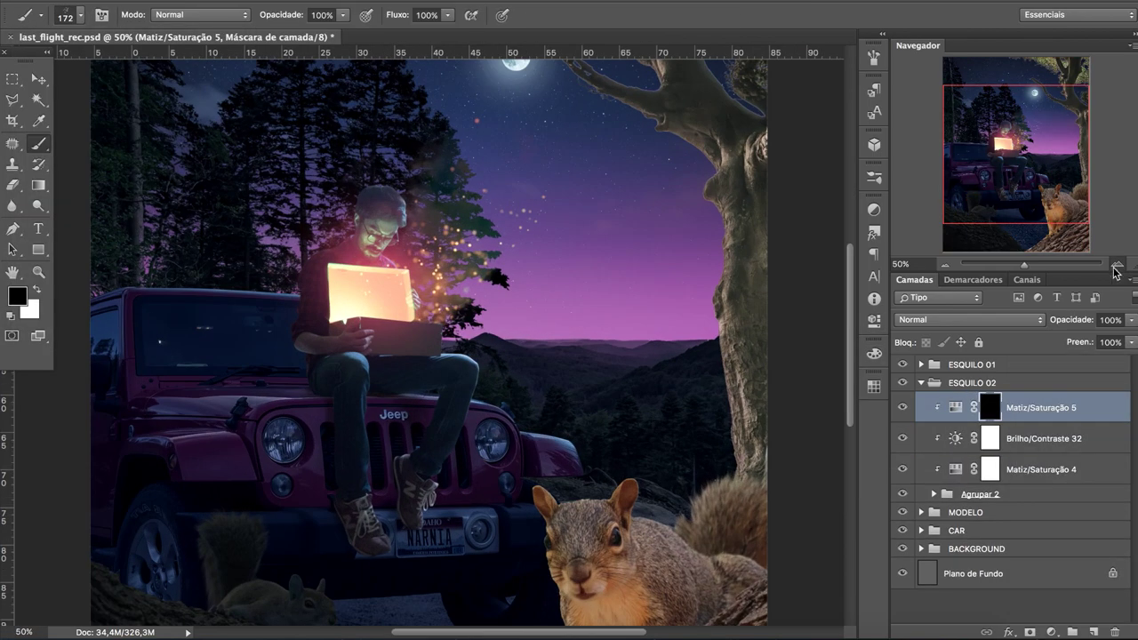
Step: Zoom and pan in on the left squirrel, swapping paint colours for the rim mask
scroll(267, 551, up, 1)
scroll(267, 552, up, 1)
key(x)
scroll(331, 319, up, 1)
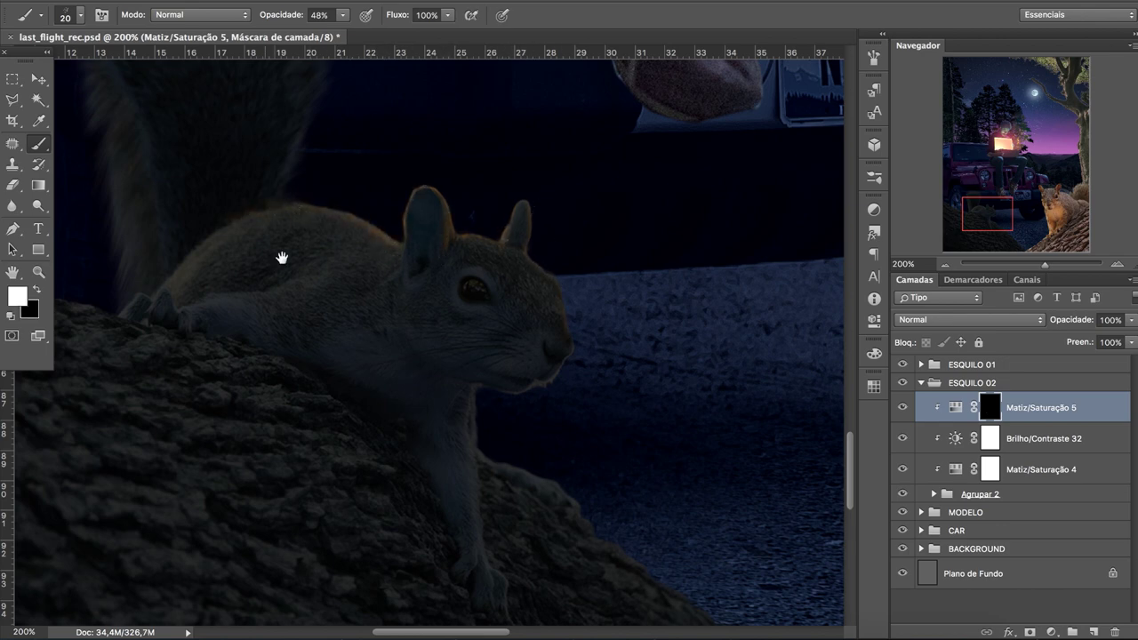
drag(282, 258, 358, 414)
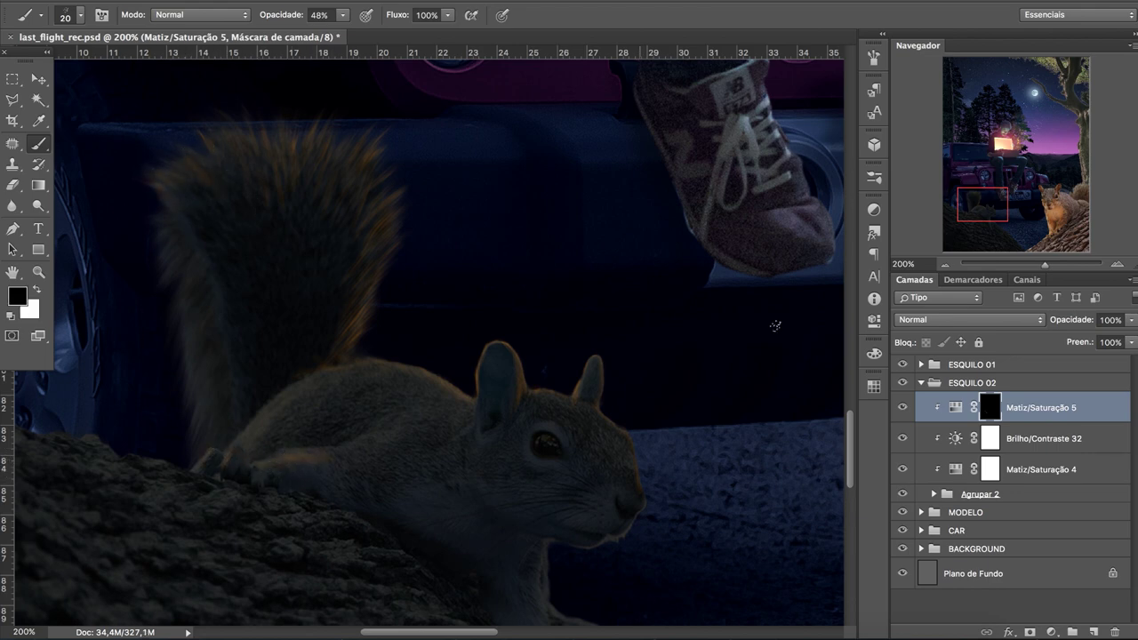
drag(546, 442, 431, 327)
Step: Paint fine rim-light and whisker detail on the left squirrel with a tiny brush
click(40, 15)
key(Return)
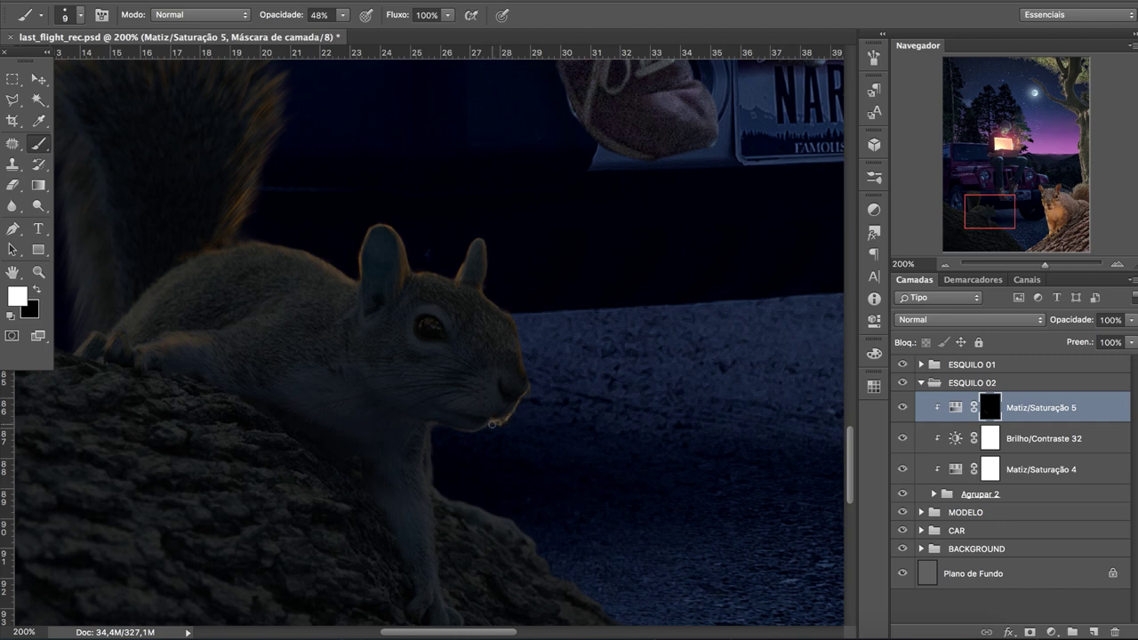
key(x)
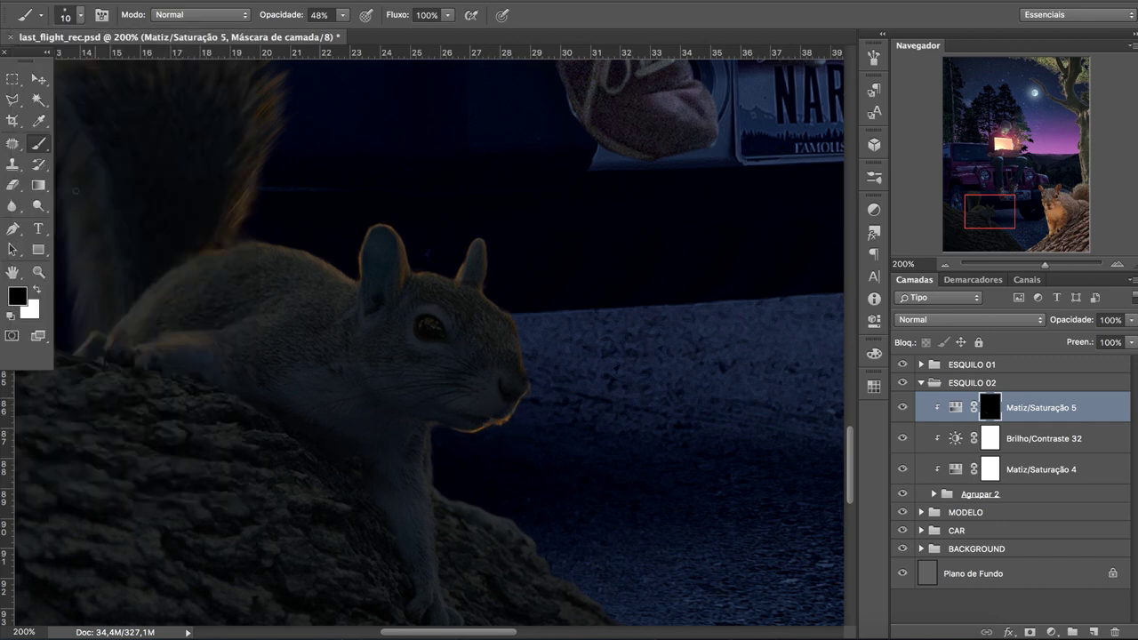
key(x)
key(bracketleft)
key(bracketleft)
key(bracketleft)
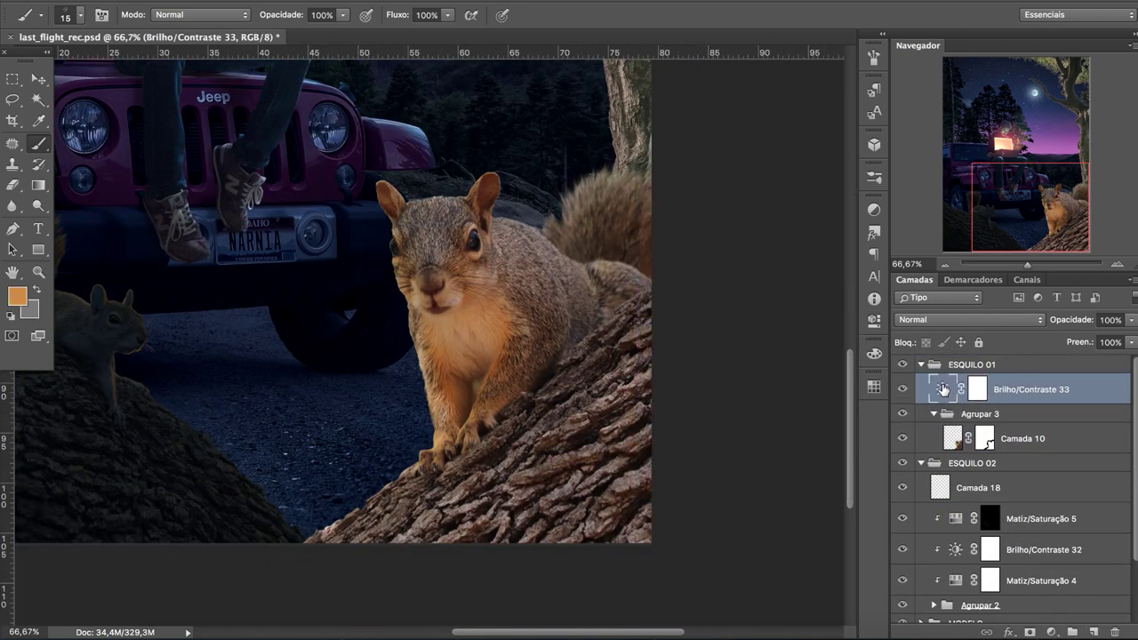
double_click(943, 388)
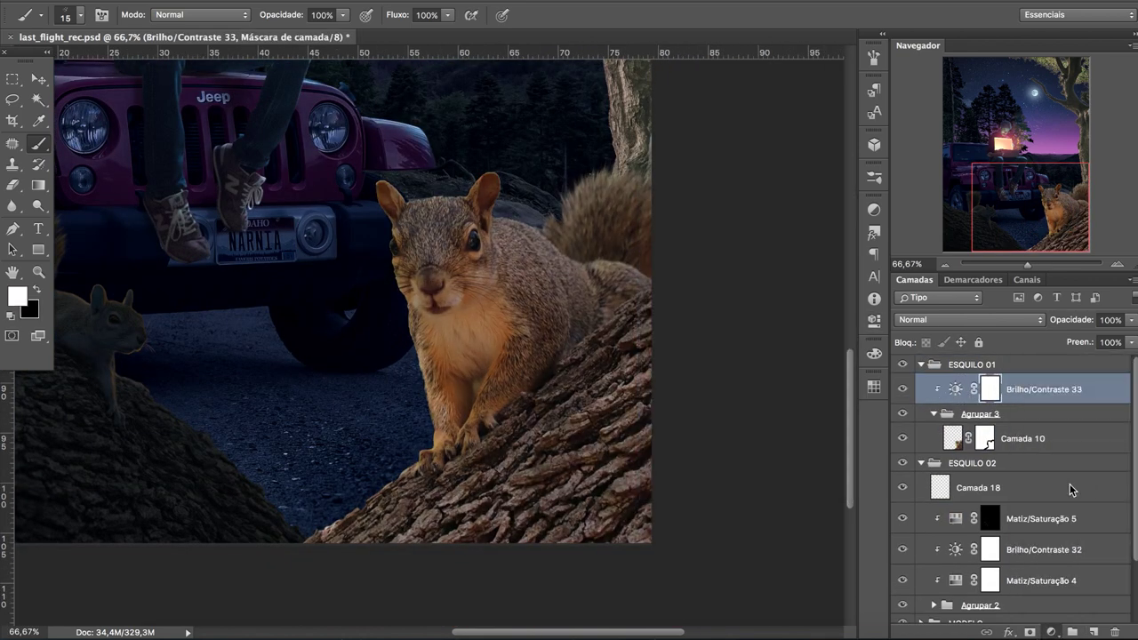
Step: Shift the right squirrel's hue cooler, lightness to -69, and pull down highlights with Curves
drag(742, 303, 653, 310)
drag(742, 372, 680, 375)
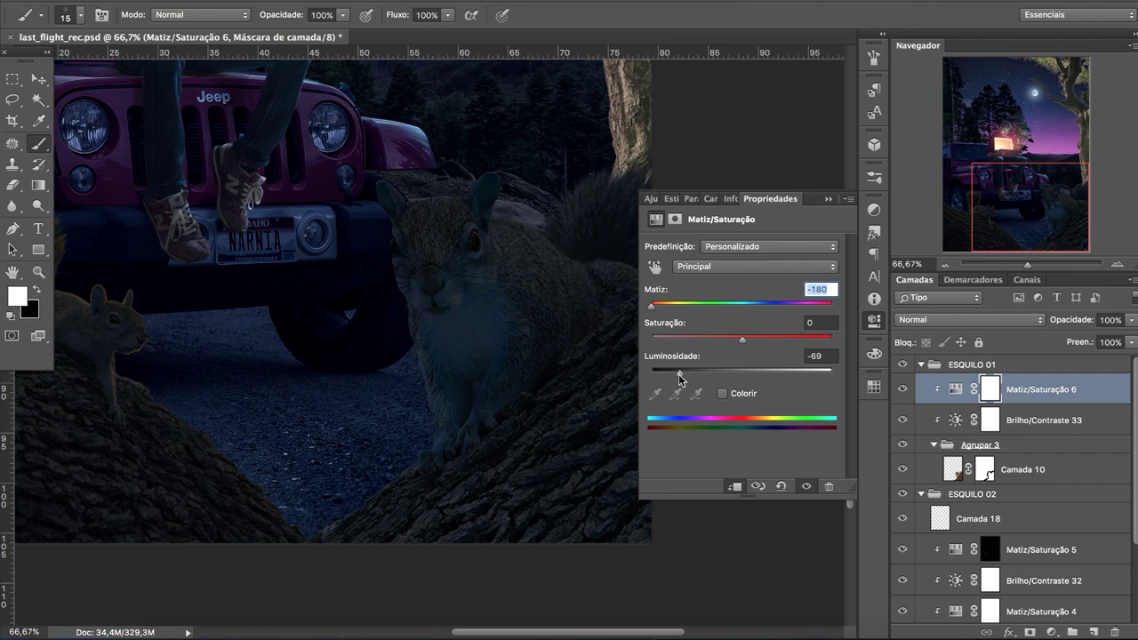
click(1051, 633)
click(1028, 429)
drag(831, 283, 816, 283)
Step: Add a saturated brown colorized Hue/Saturation with inverted mask and paint the rim light
click(869, 391)
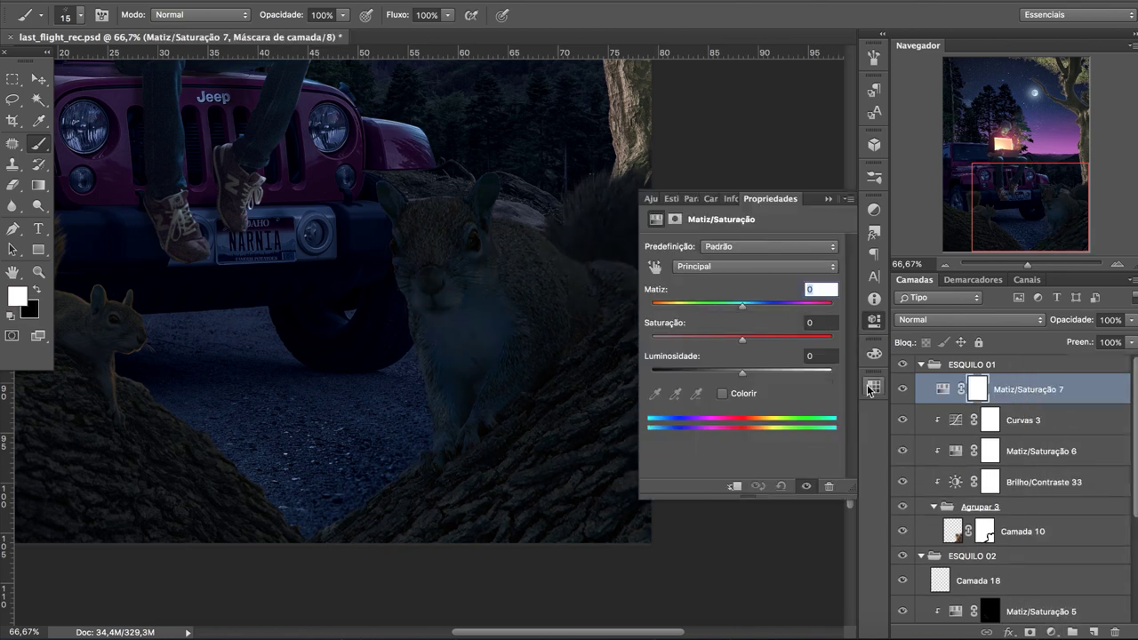
click(722, 394)
drag(697, 338, 790, 341)
key(ctrl+i)
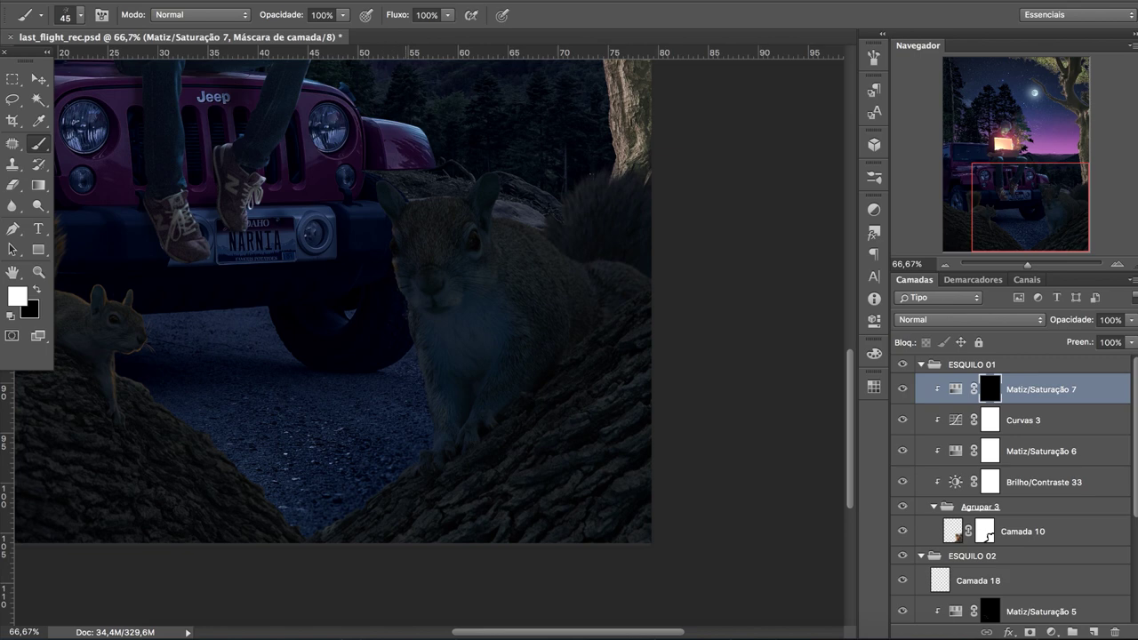
key(ctrl+plus)
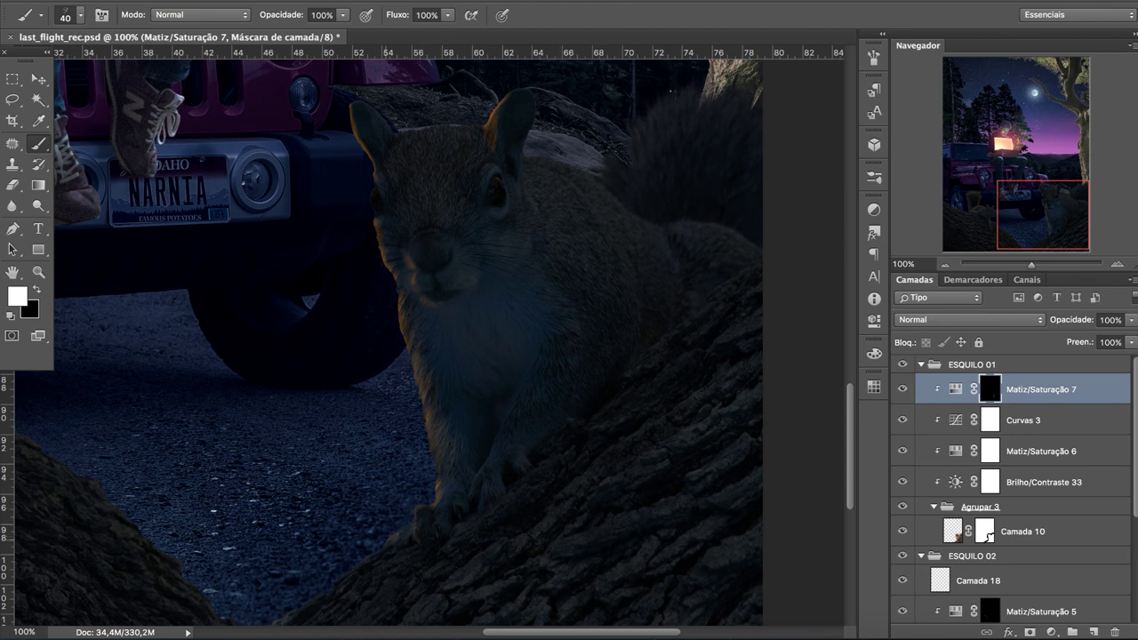
key(x)
key(x)
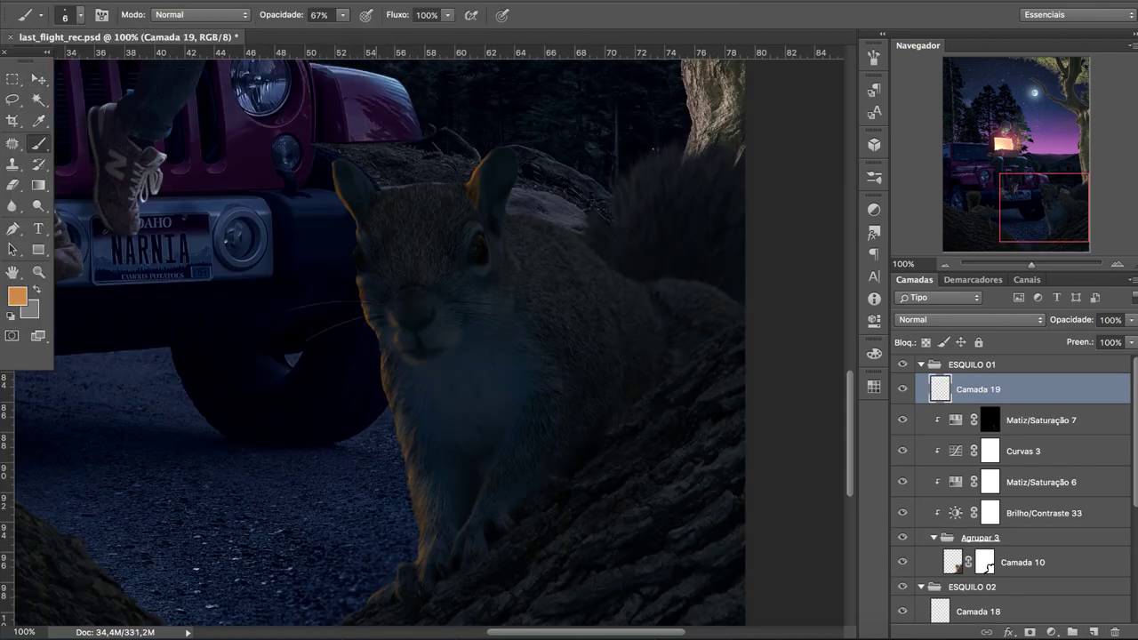
Step: Add a blue colorized Hue/Saturation layer to the right squirrel with its mask inverted
click(1051, 632)
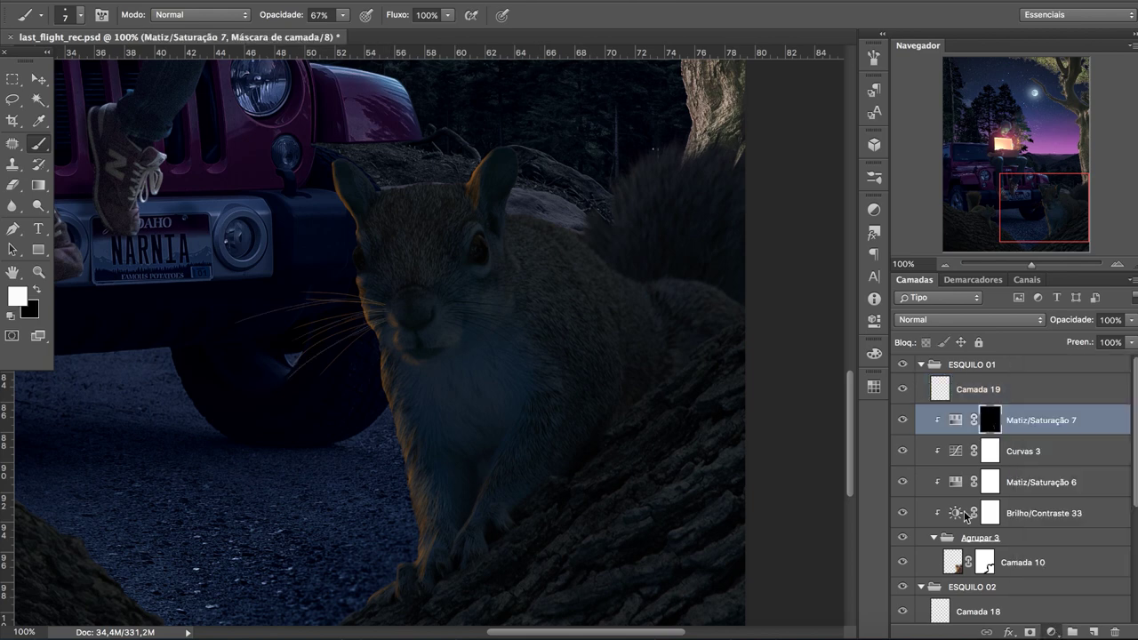
click(1071, 472)
click(721, 393)
drag(680, 304, 760, 306)
key(ctrl+i)
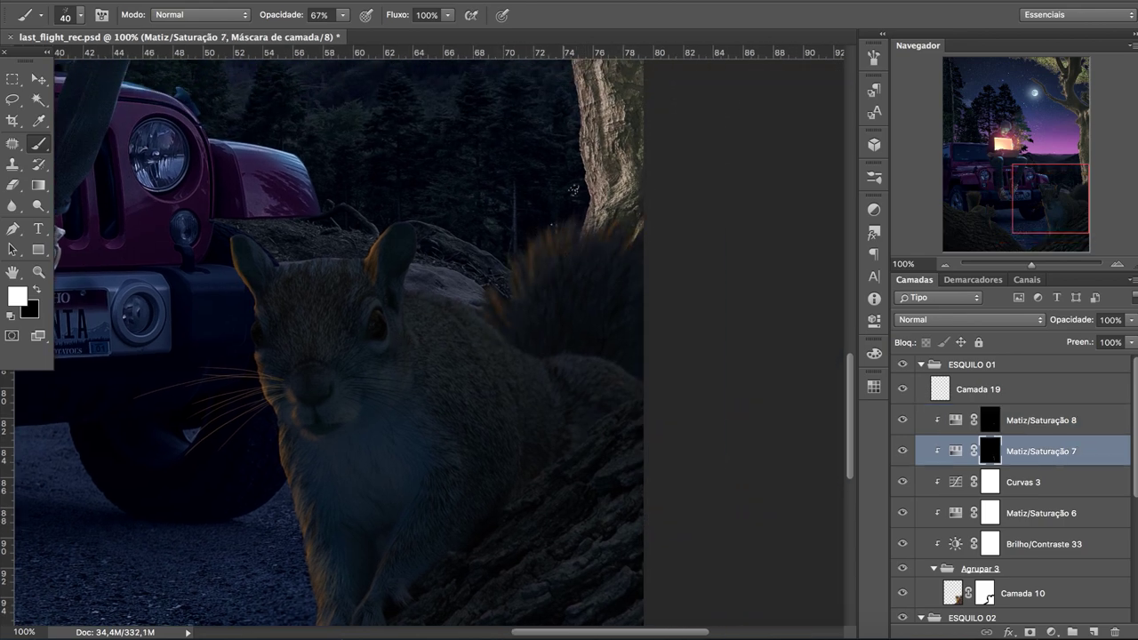
key(alt+bracketright)
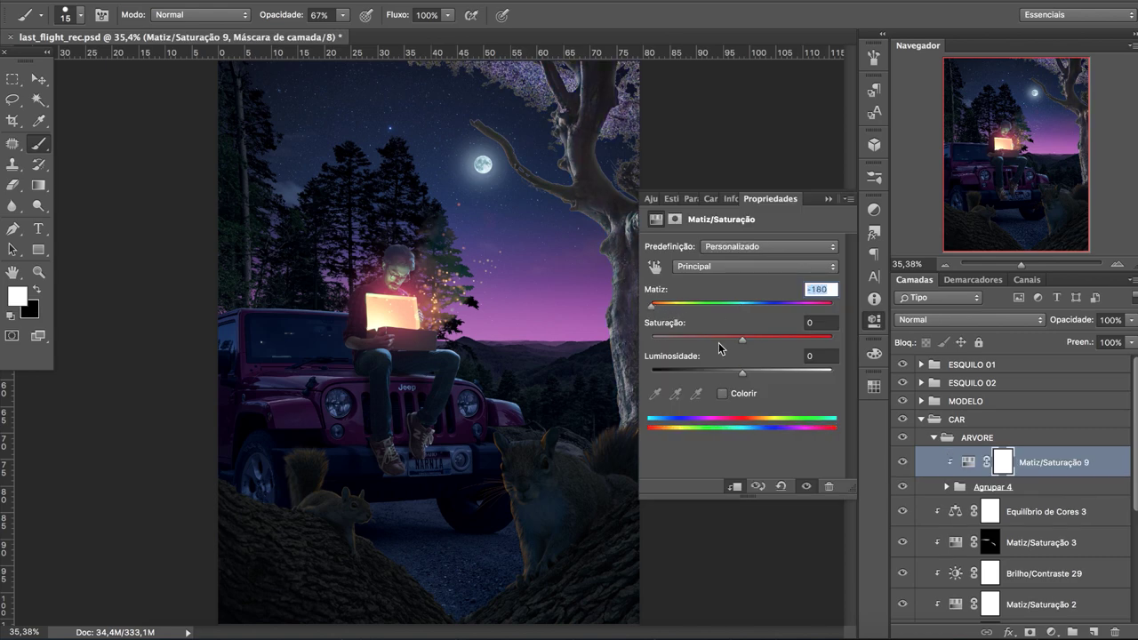
Step: Add a masked Color Balance to the tree and a colorized Hue/Saturation tint (Hue 20, Saturation 52)
click(1070, 487)
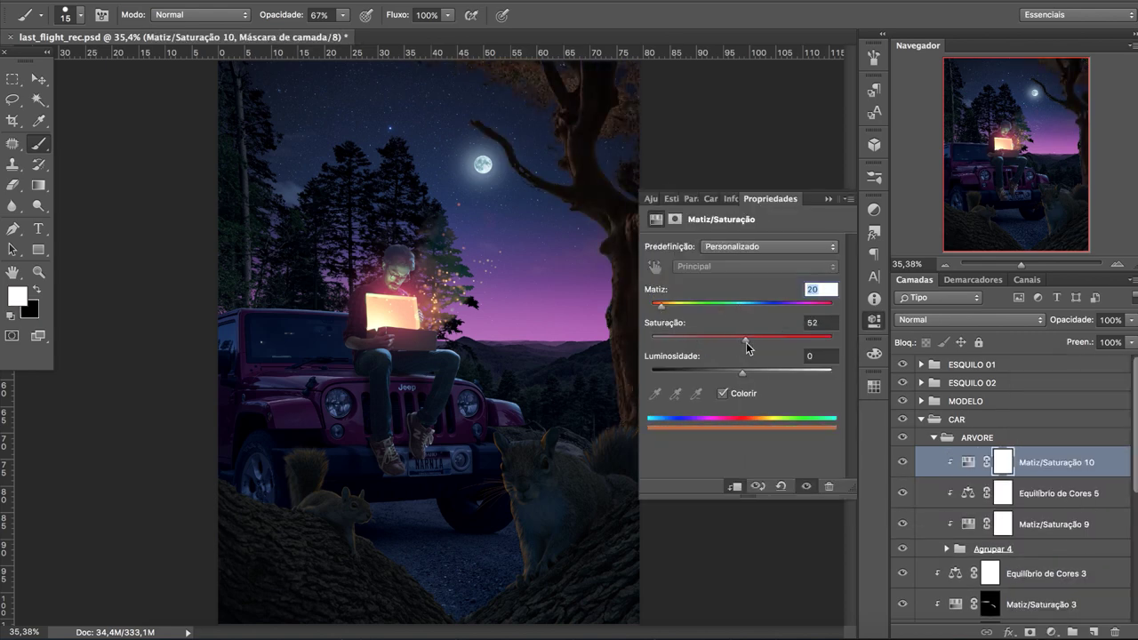
key(ctrl+i)
click(80, 15)
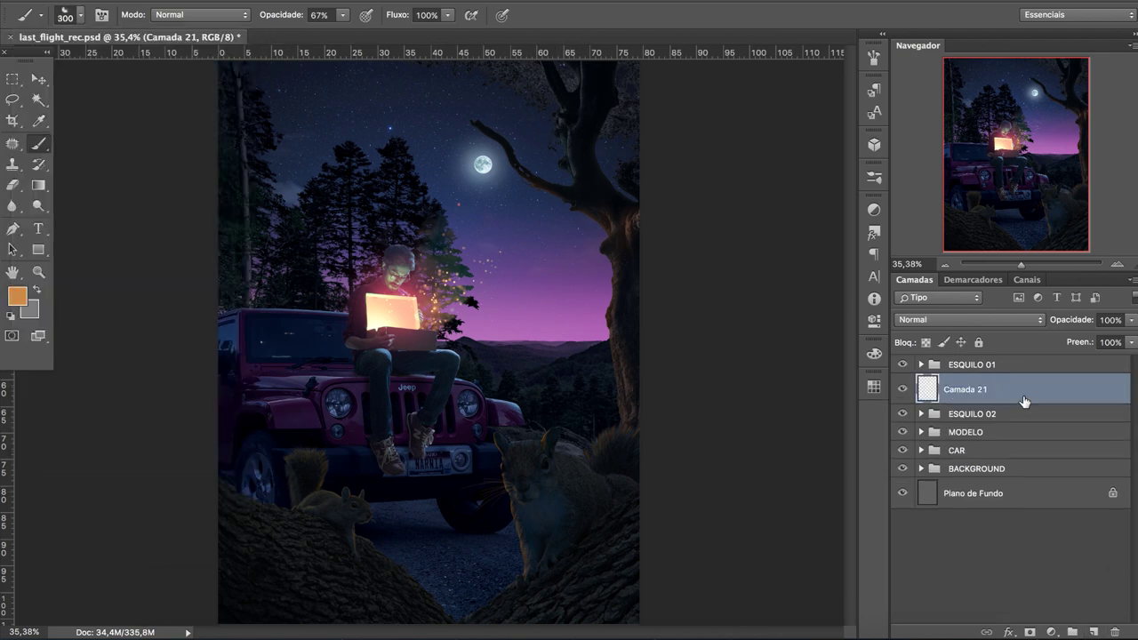
Step: Paint purple fog along the bottom and by the tree, then thin it with a 29% eraser
mouse_move(498, 533)
mouse_down()
mouse_move(427, 604)
mouse_move(248, 613)
mouse_up()
drag(569, 444, 605, 409)
key(e)
drag(267, 569, 444, 605)
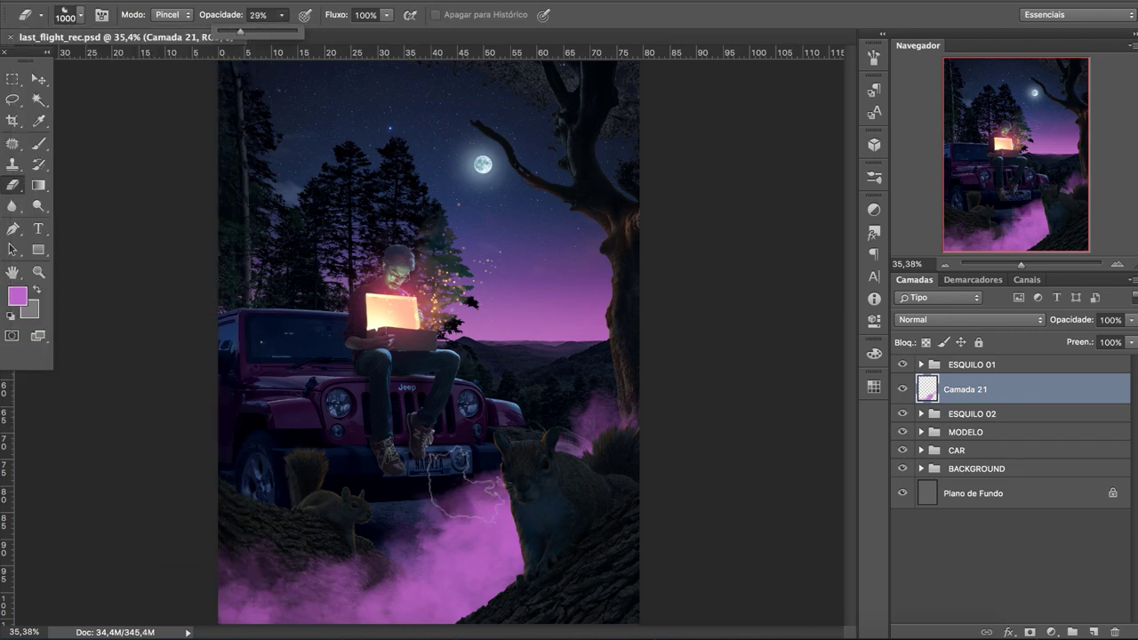
drag(480, 498, 356, 587)
drag(1125, 360, 1119, 362)
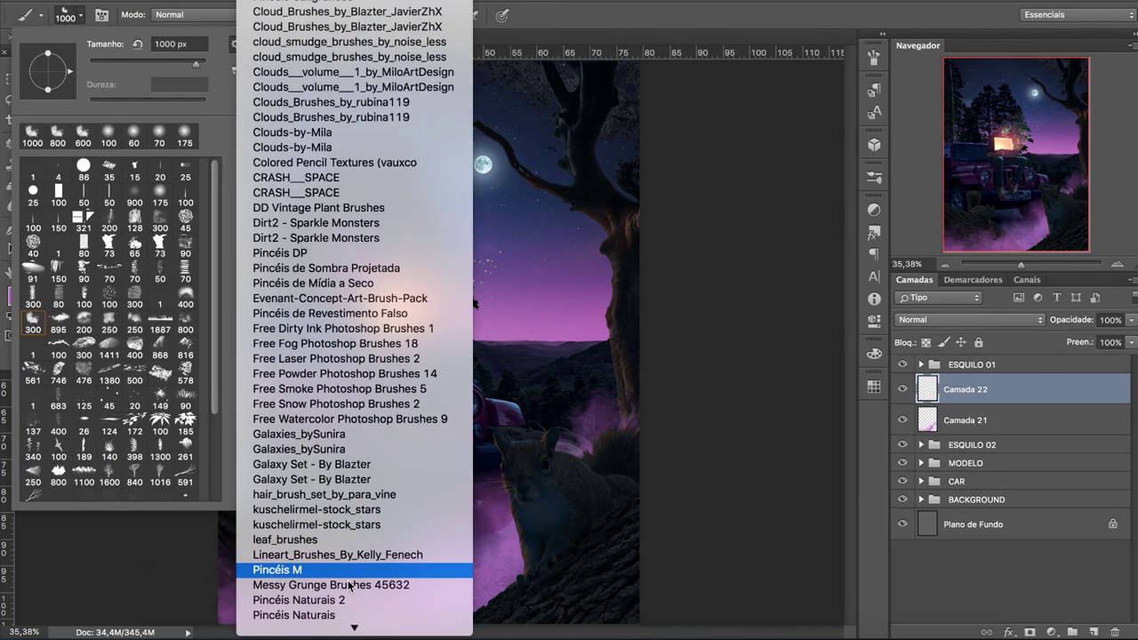